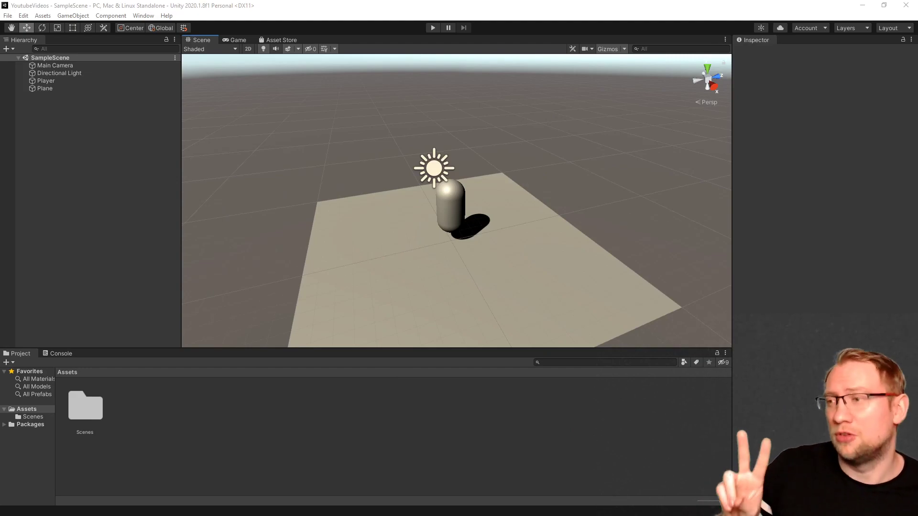
- Select the Player capsule and zoom and orbit the view to inspect its Collider and Rigidbody
click(448, 213)
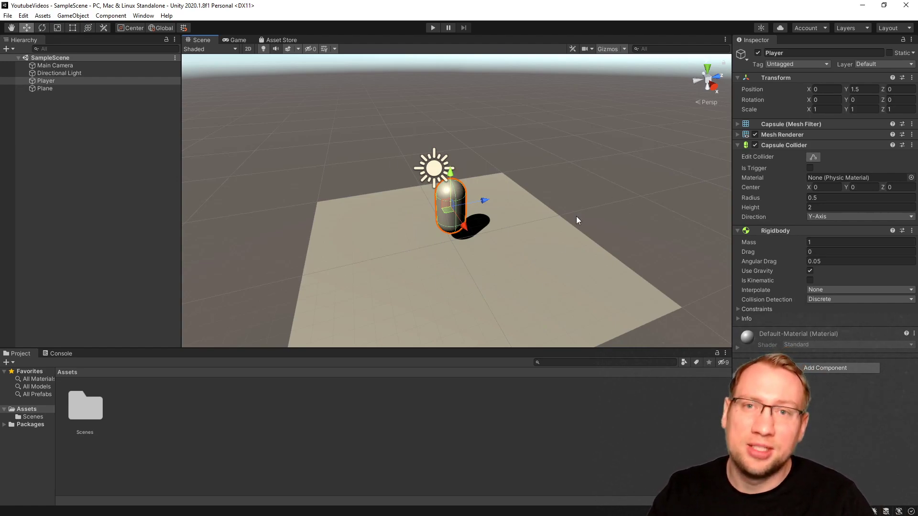
scroll(557, 136, up, 5)
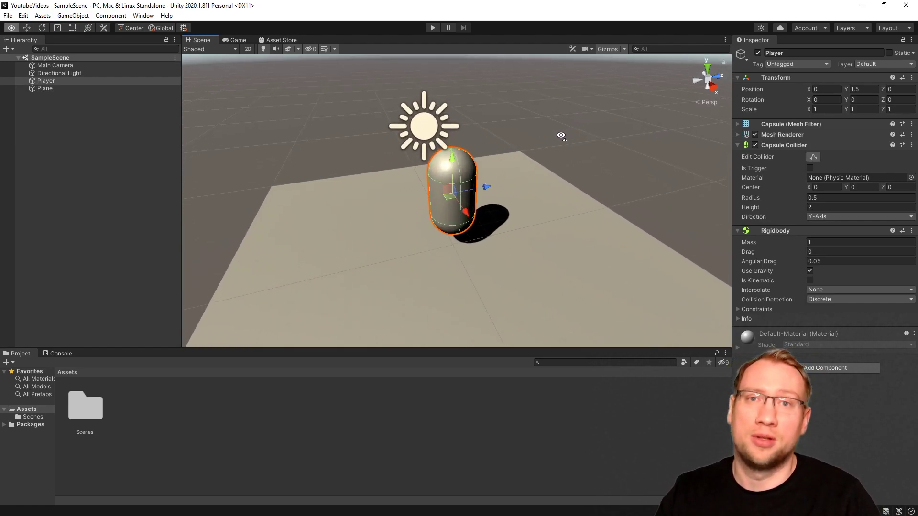
alt+drag(596, 168, 603, 170)
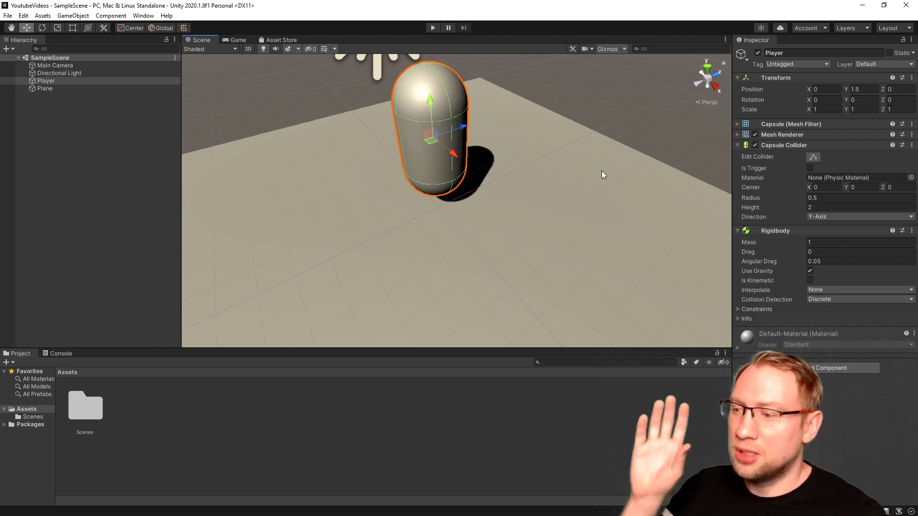
- Select the Plane and inspect its Mesh Collider and Default-Material properties
scroll(483, 266, down, 6)
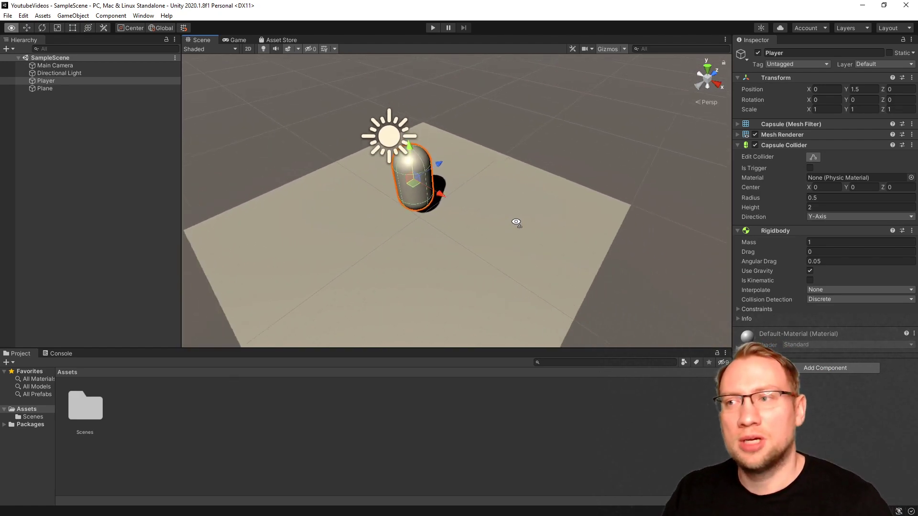
click(517, 196)
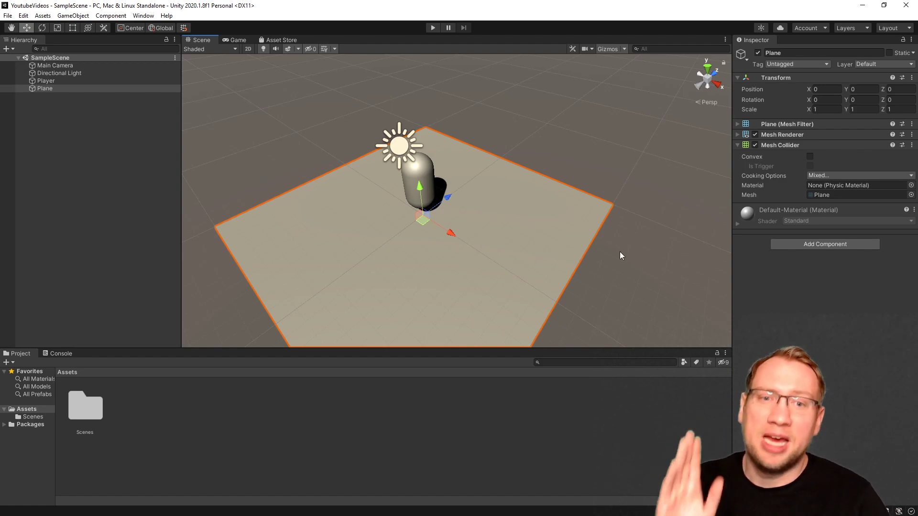
click(737, 226)
click(736, 225)
click(736, 225)
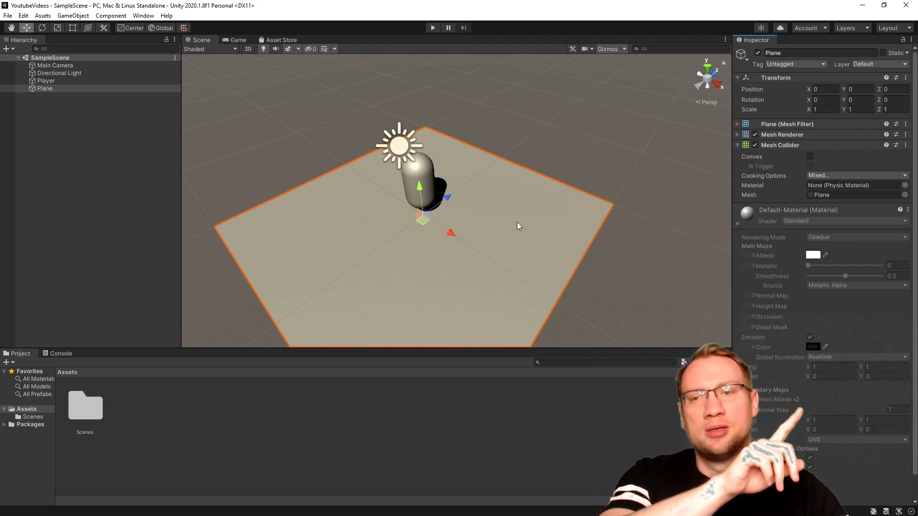
click(738, 225)
click(737, 224)
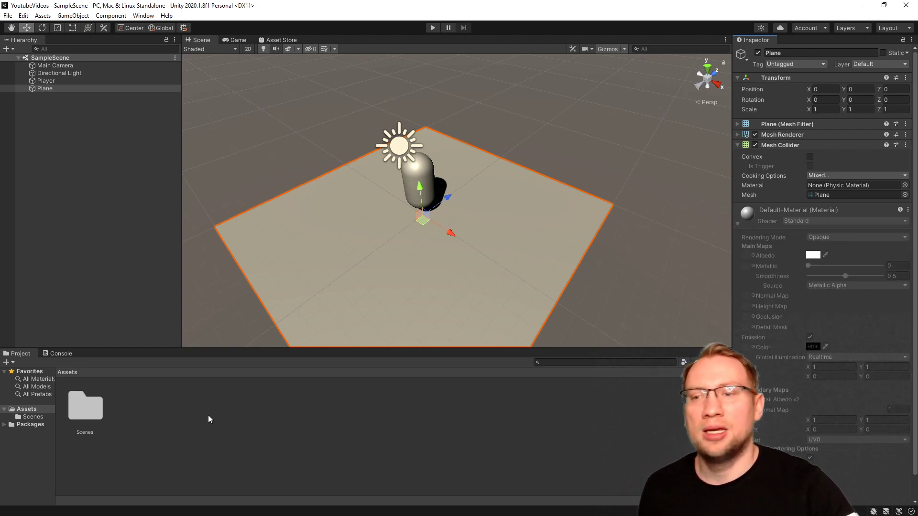
scroll(770, 258, down, 2)
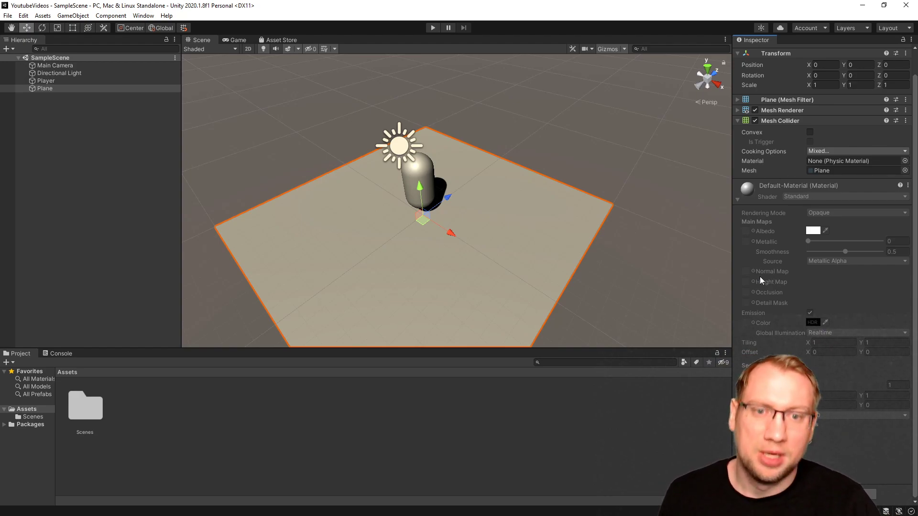
click(737, 199)
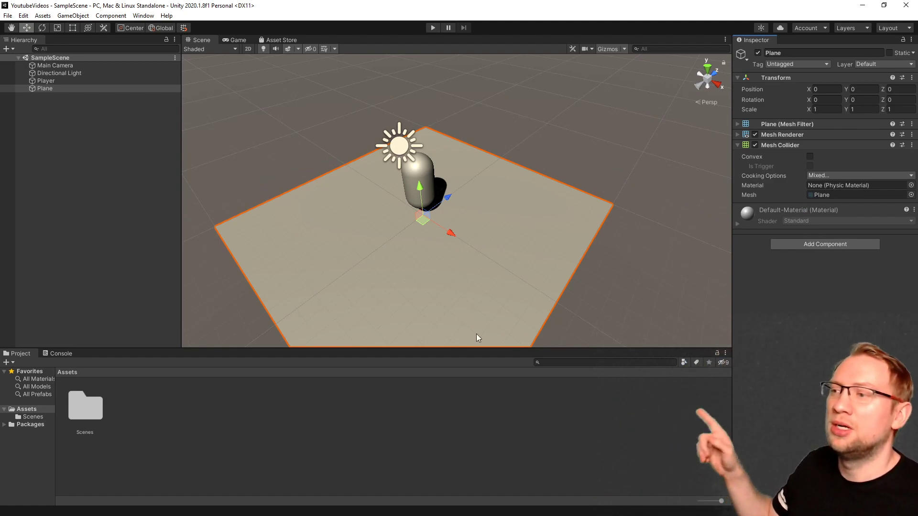
- Create a new material in the Assets folder named Floor
right_click(657, 426)
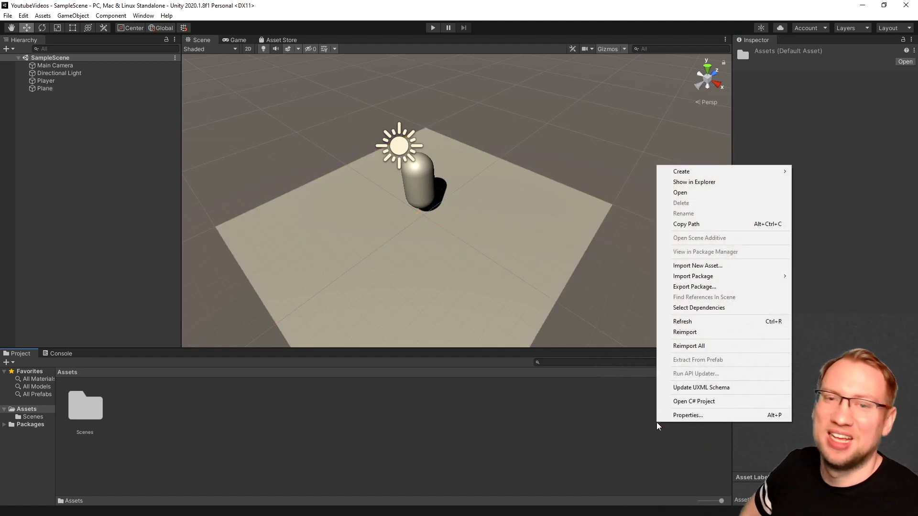
mouse_move(712, 172)
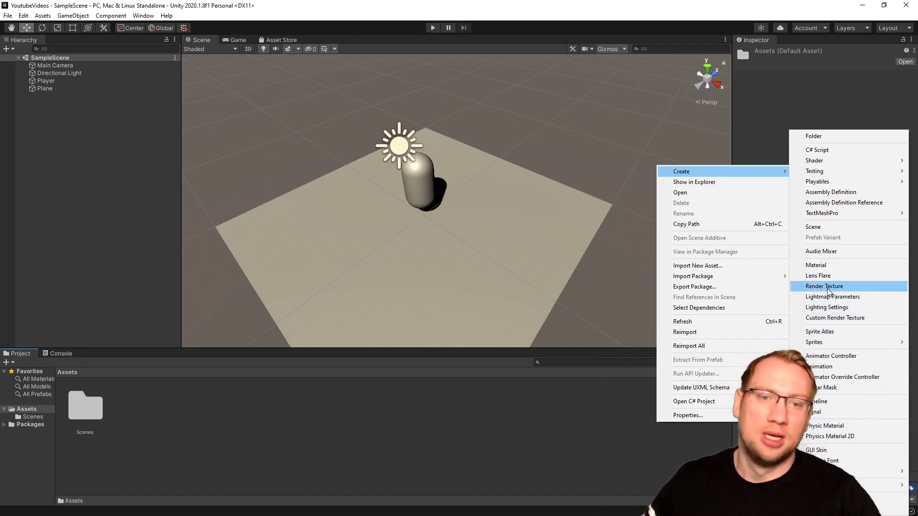
click(832, 268)
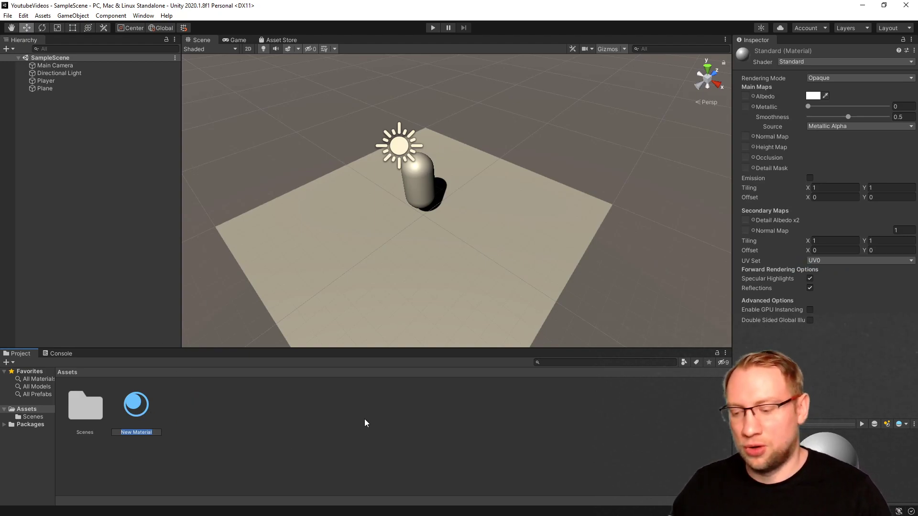
text(Floor)
key(Return)
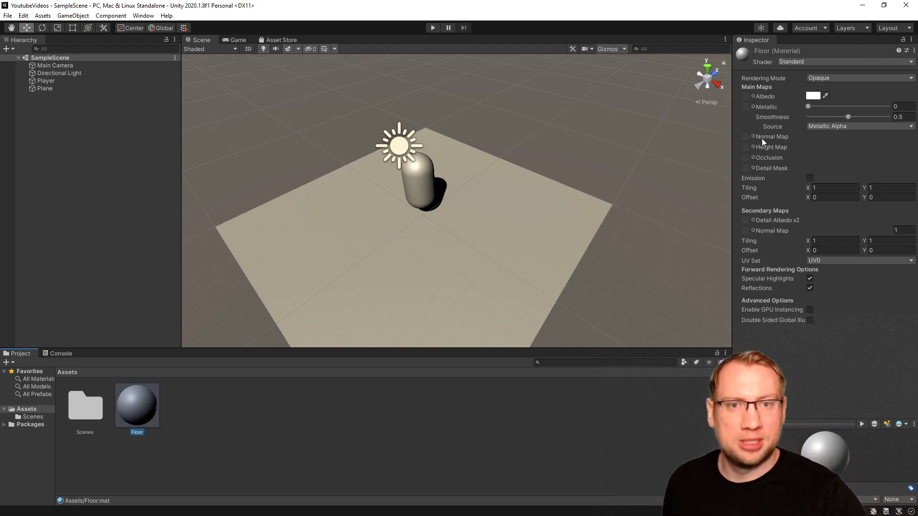
- Set the Floor material's albedo to green (70FF5D) and apply it to the Plane
click(810, 97)
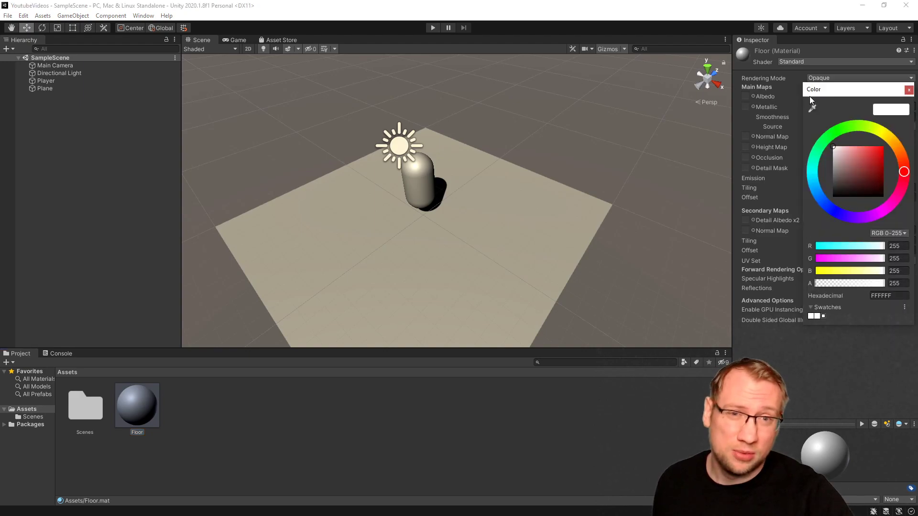
mouse_move(845, 164)
mouse_down()
mouse_move(848, 183)
mouse_move(882, 160)
mouse_move(850, 172)
mouse_move(878, 173)
mouse_move(875, 145)
mouse_move(843, 157)
mouse_move(858, 146)
mouse_move(853, 125)
mouse_move(840, 129)
mouse_up()
click(863, 148)
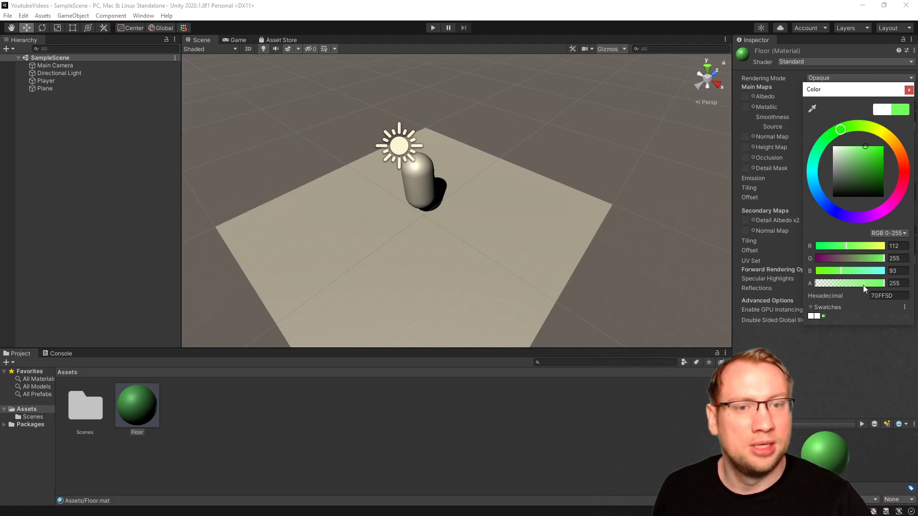
click(908, 90)
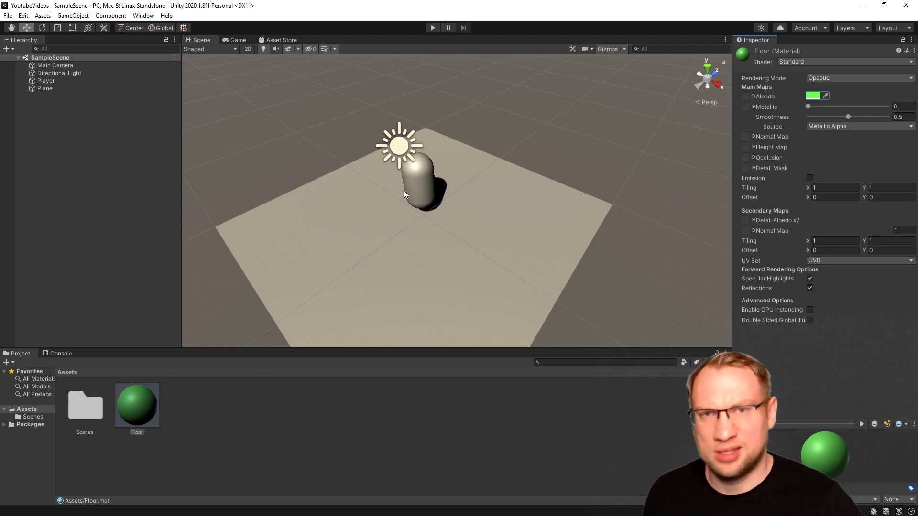
drag(138, 411, 144, 424)
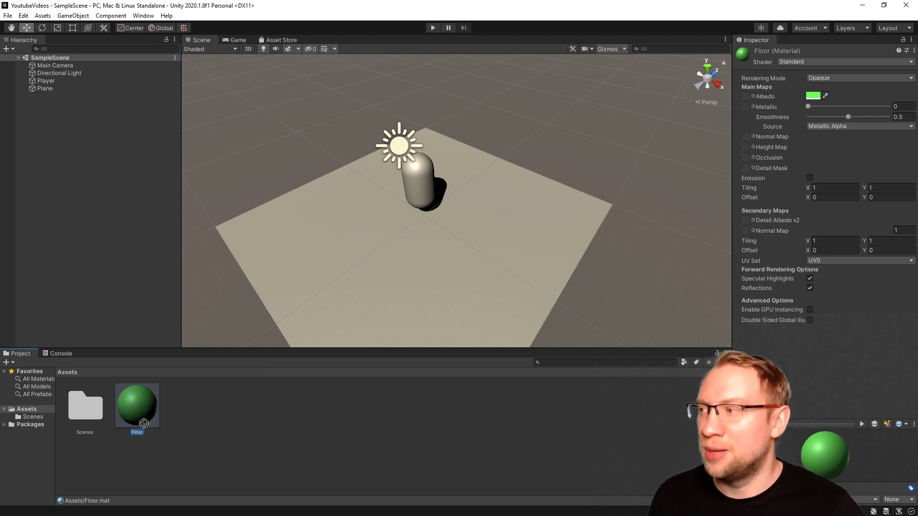
drag(238, 414, 362, 309)
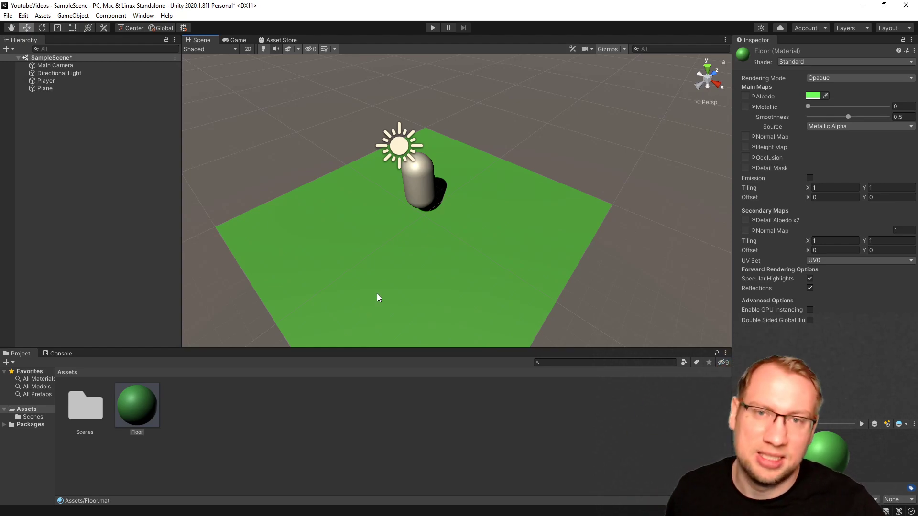
- Retune the Plane's Floor albedo to green 5EFF6A and view the available shaders
click(404, 269)
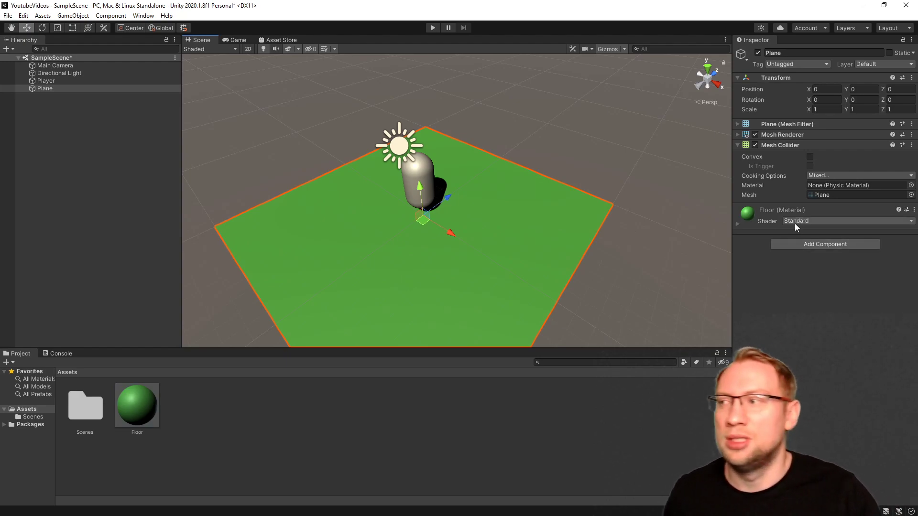
click(738, 224)
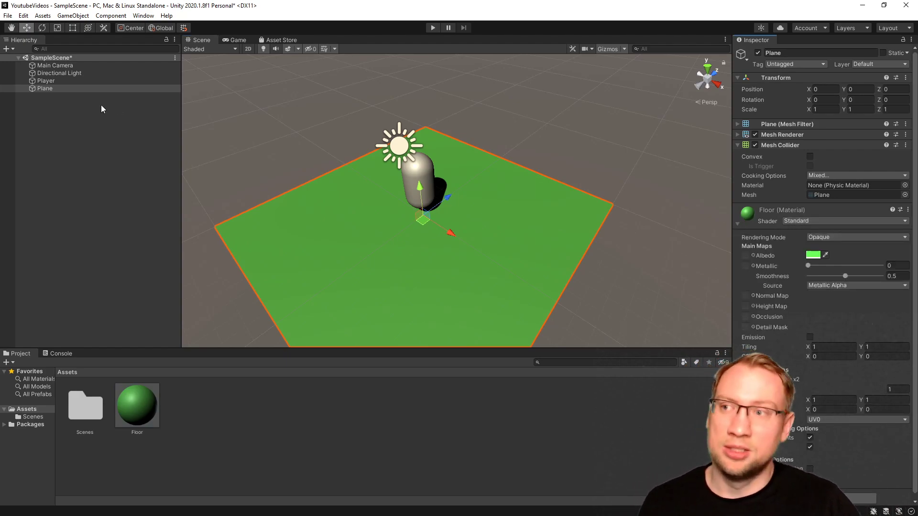
click(813, 256)
drag(832, 292, 807, 258)
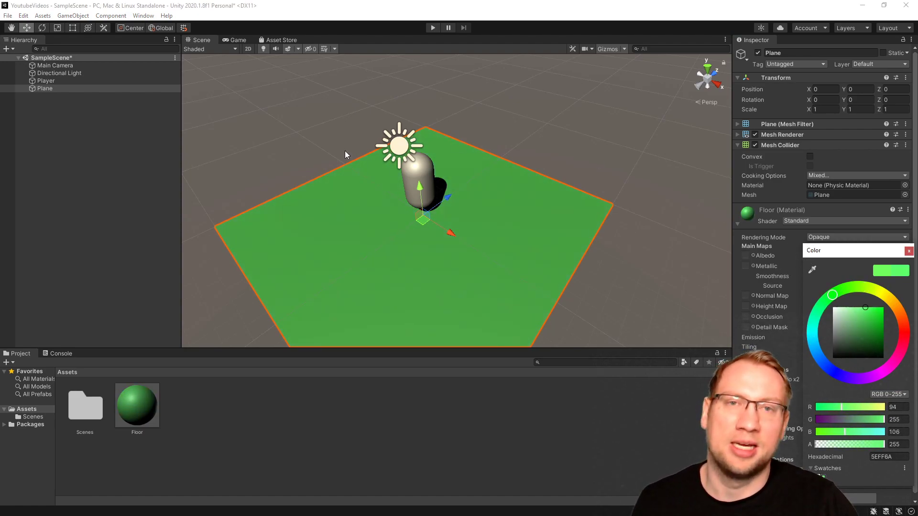
click(908, 251)
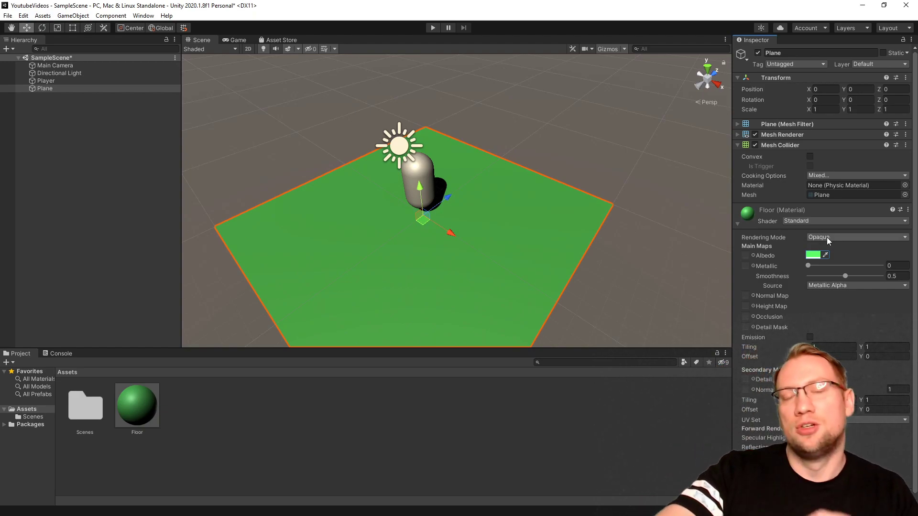
click(819, 221)
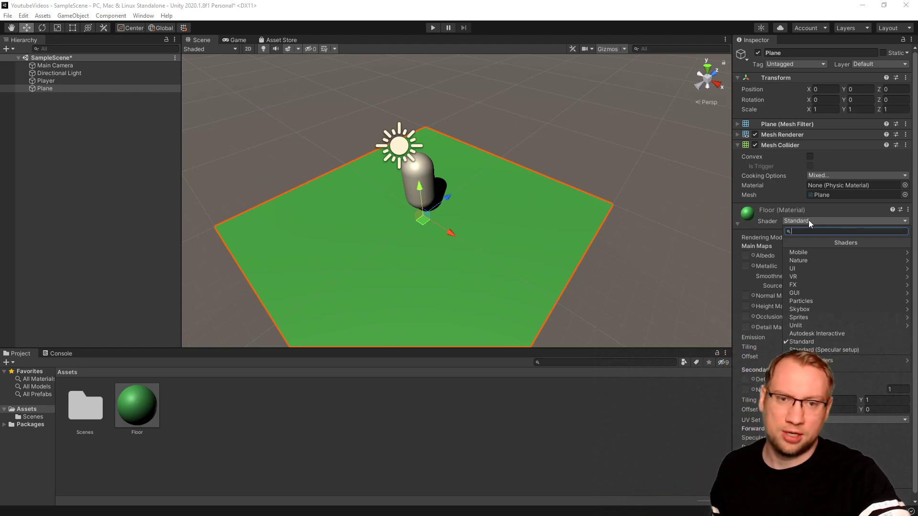
- Keep the Standard shader and set the Floor material's Rendering Mode to Cutout
click(765, 221)
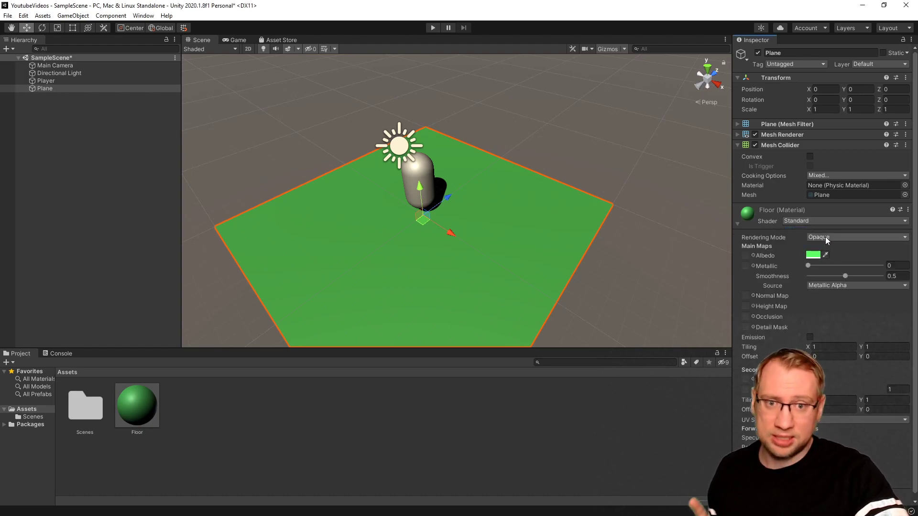
click(825, 236)
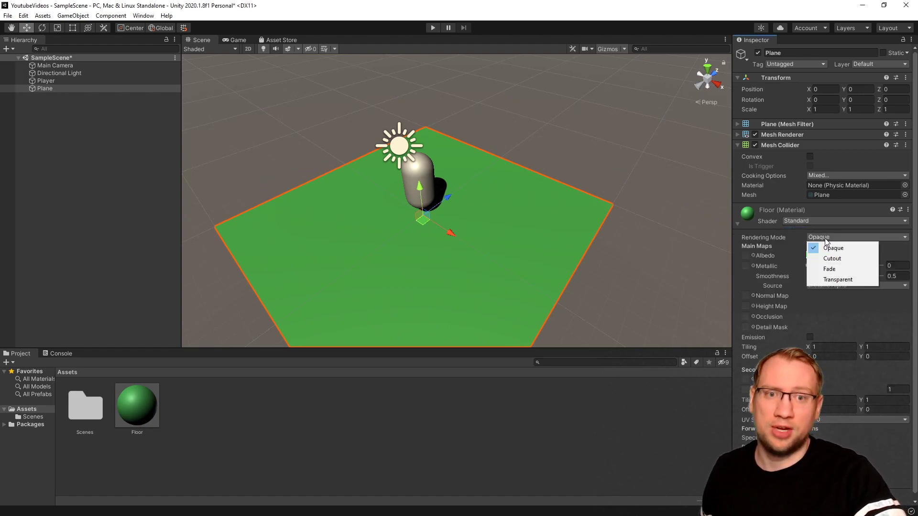
click(839, 259)
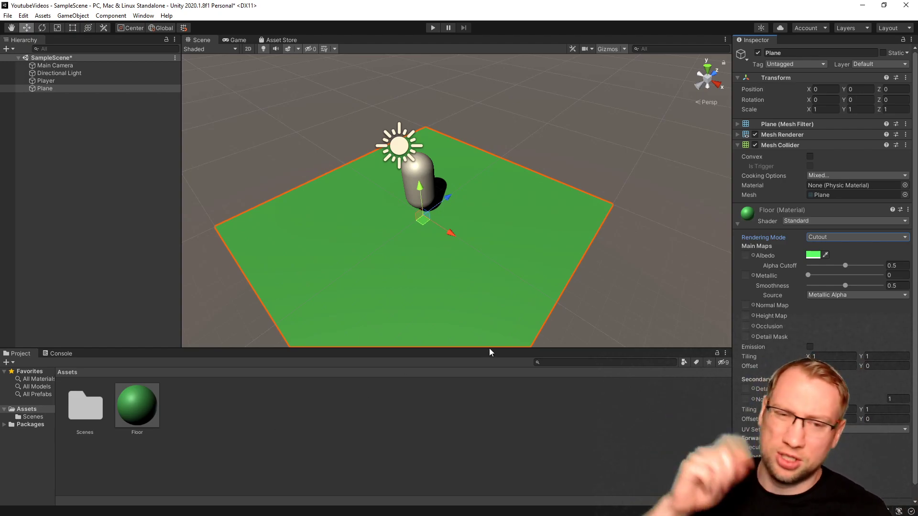
- Switch the Floor material to Fade, testing albedo alpha 5 before restoring it to 255
click(830, 237)
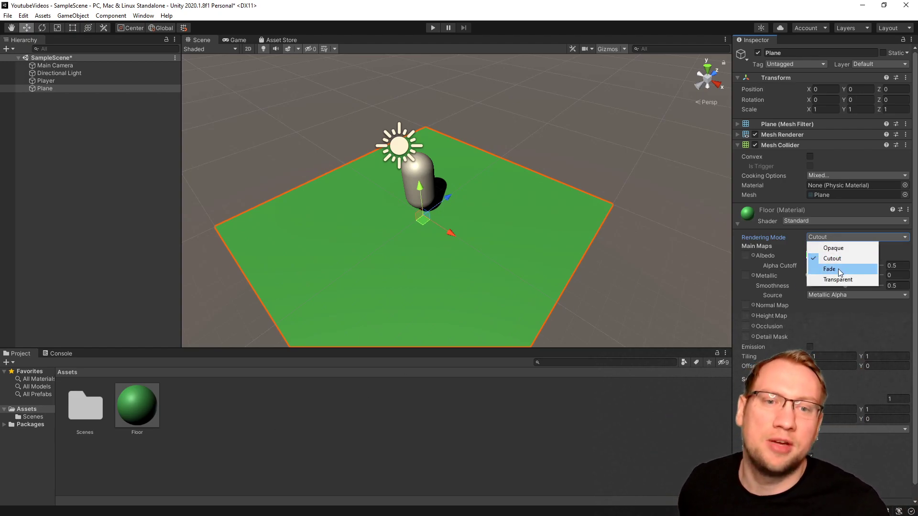
click(838, 270)
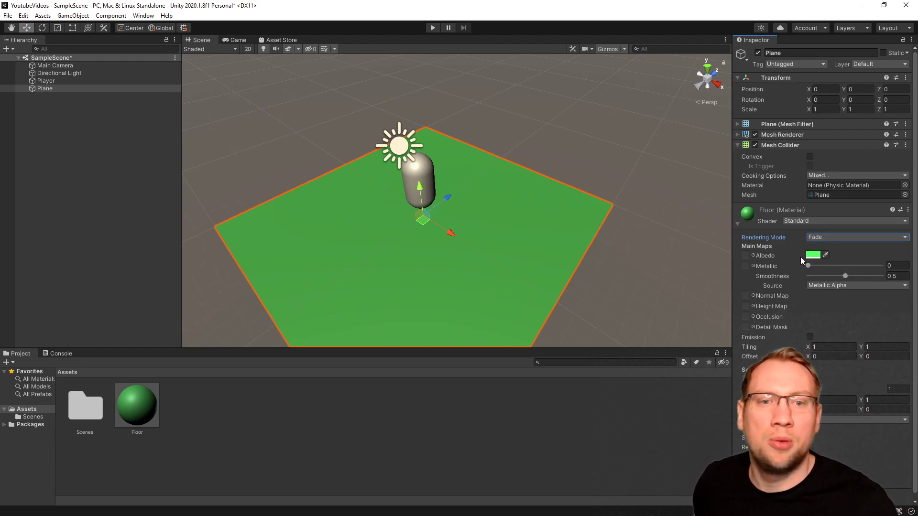
click(814, 255)
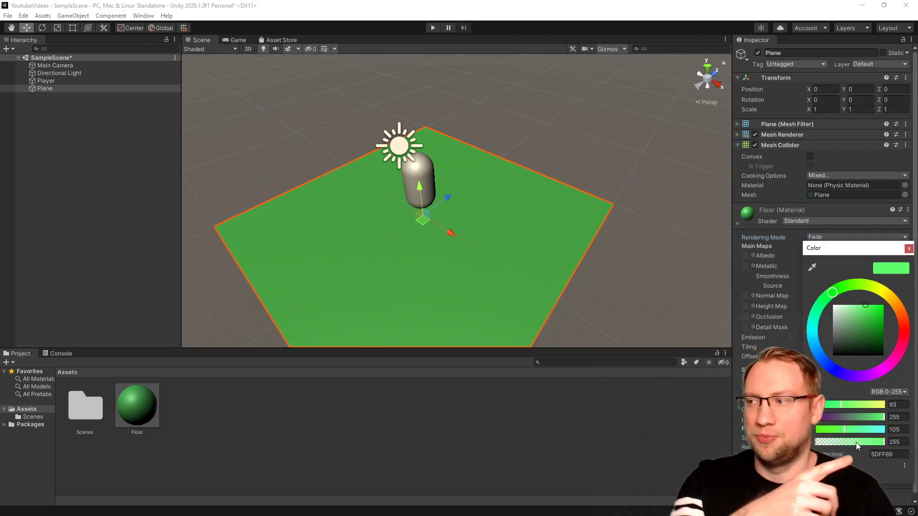
drag(870, 442, 816, 442)
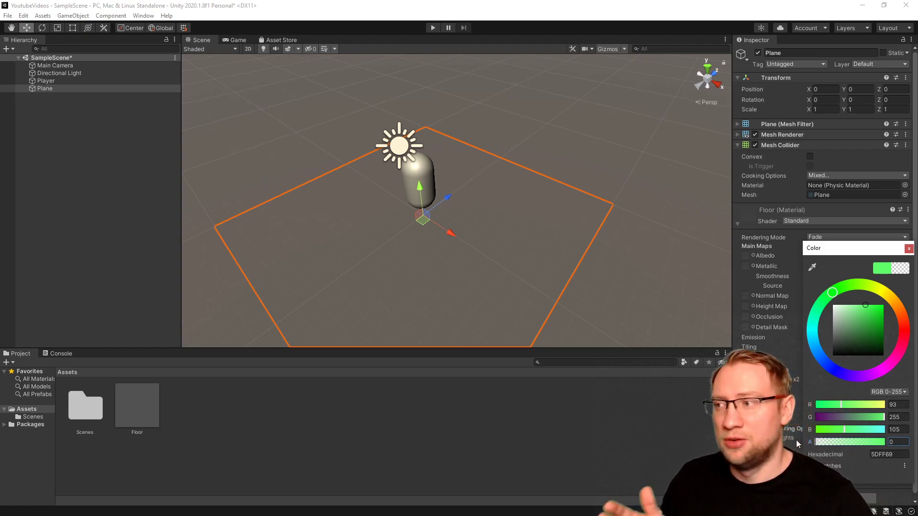
drag(817, 442, 910, 434)
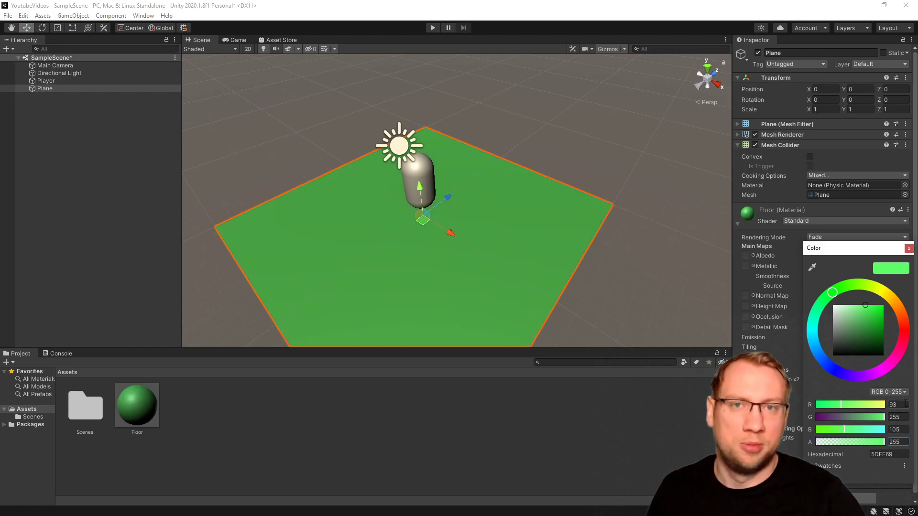
click(910, 248)
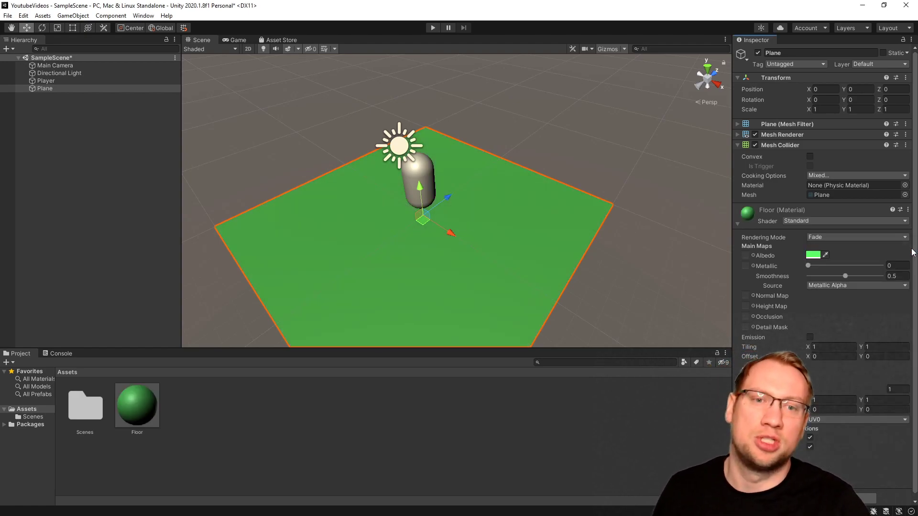
click(887, 238)
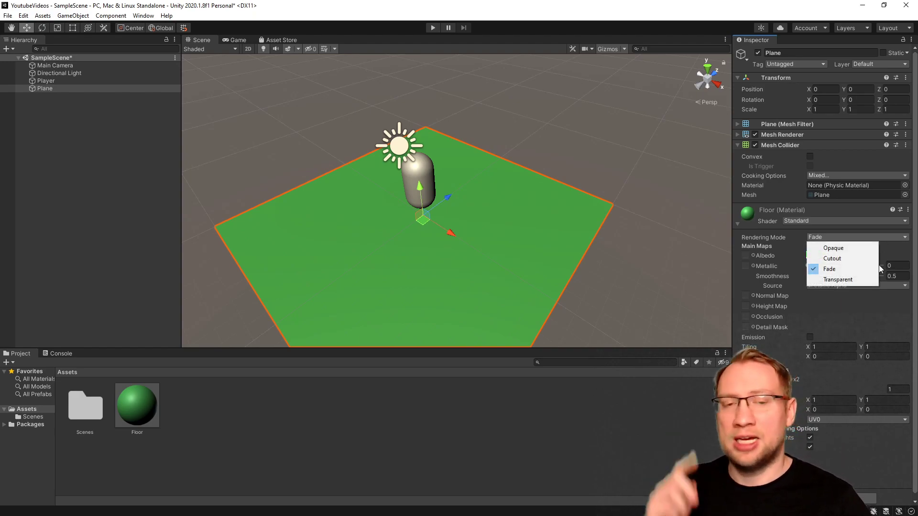
- Set the Floor material to Transparent, testing albedo alpha 0 before restoring full opacity
click(860, 279)
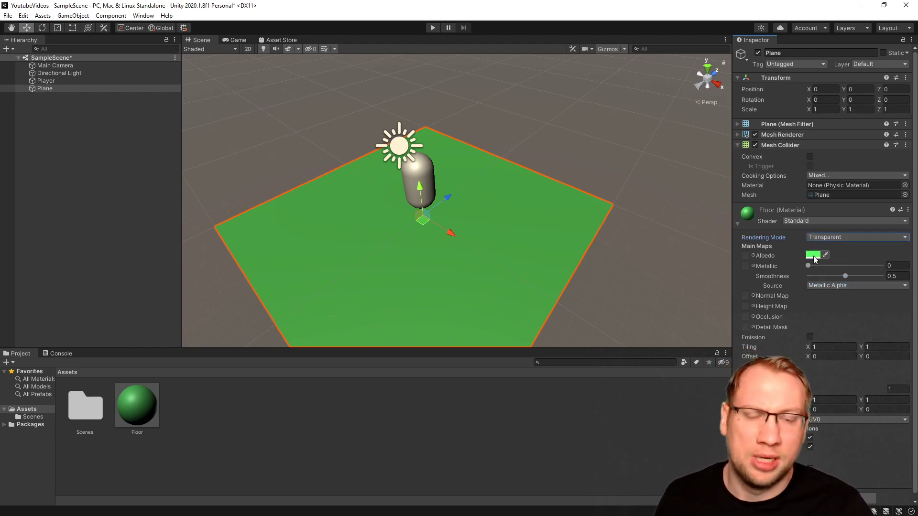
click(813, 255)
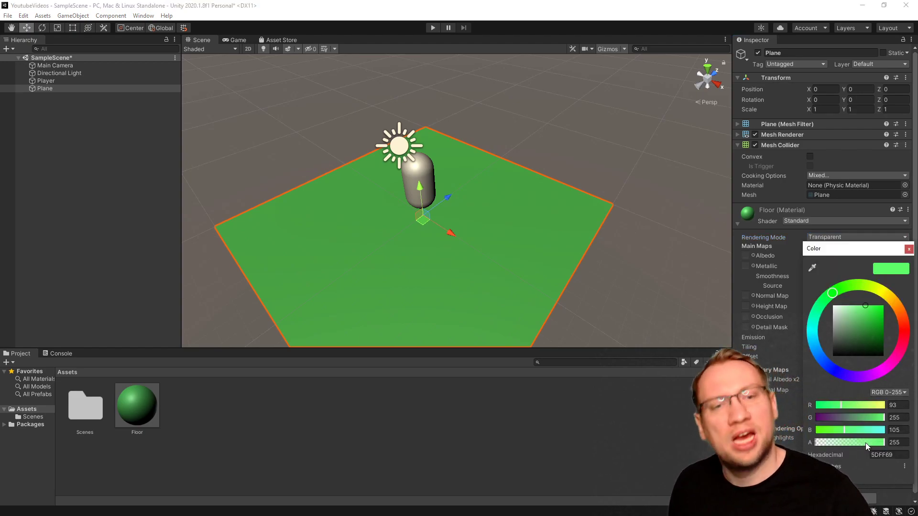
drag(864, 443, 805, 443)
click(616, 301)
right_drag(617, 301, 602, 198)
click(520, 213)
click(889, 256)
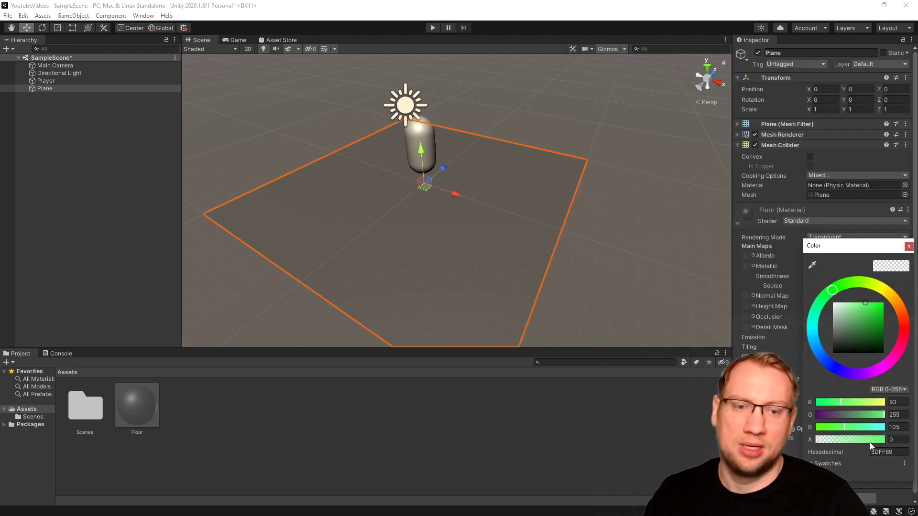
drag(867, 439, 888, 439)
click(909, 246)
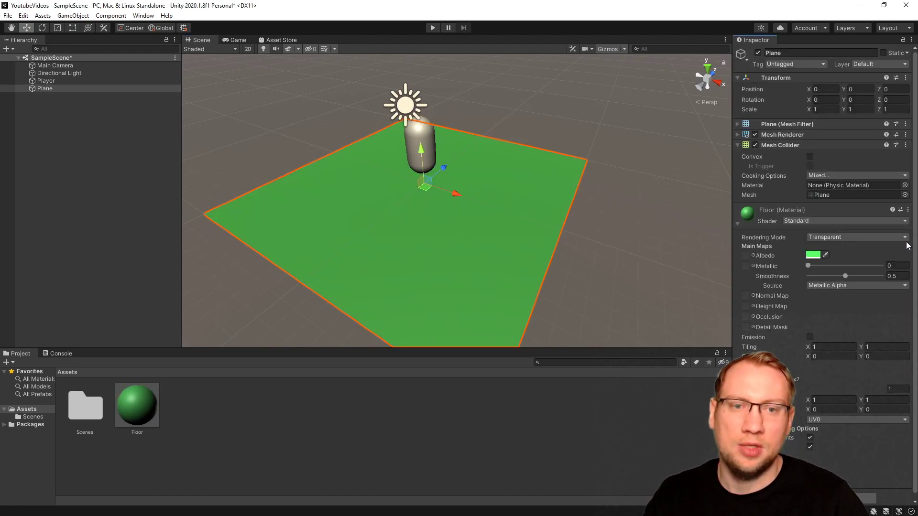
- Compare Opaque, Transparent and Fade modes, finally leaving the Floor material Opaque
click(874, 237)
click(848, 247)
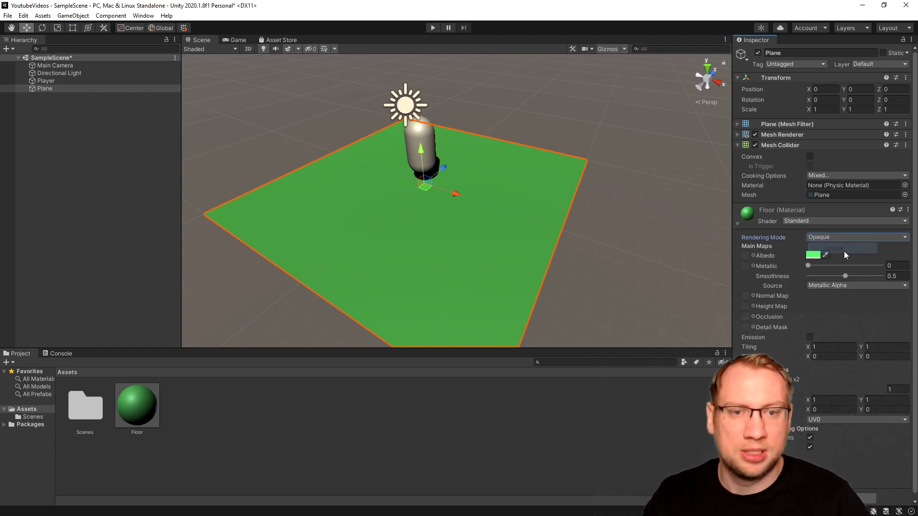
mouse_move(513, 200)
alt+mouse_down()
mouse_move(563, 220)
mouse_move(518, 197)
mouse_move(503, 209)
alt+mouse_up()
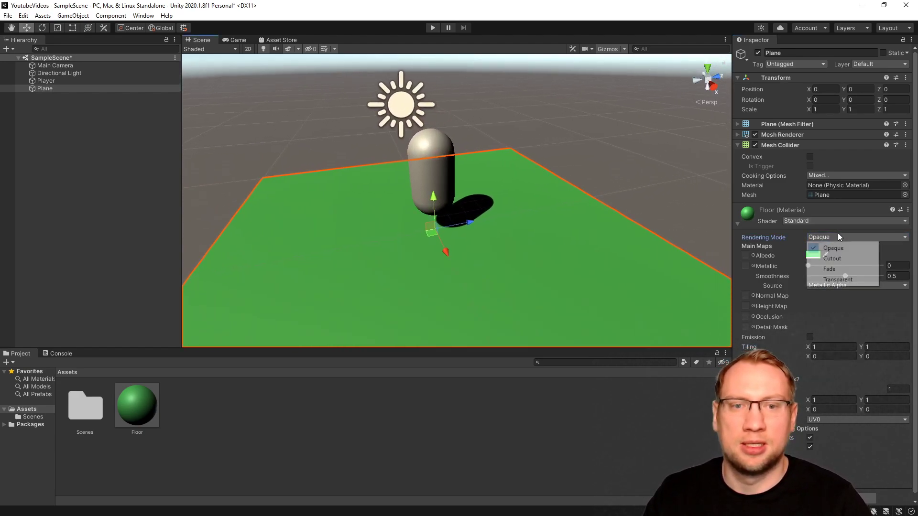
click(836, 281)
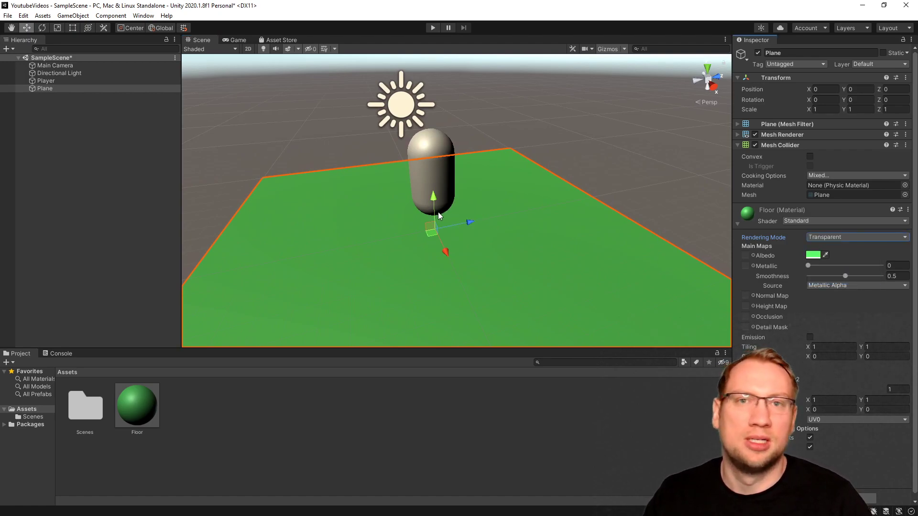
click(840, 237)
click(831, 268)
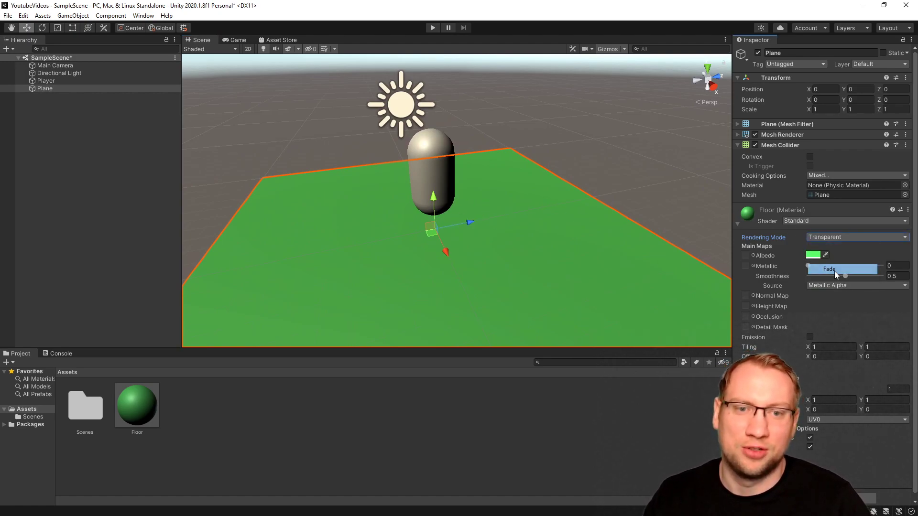
click(833, 238)
click(831, 248)
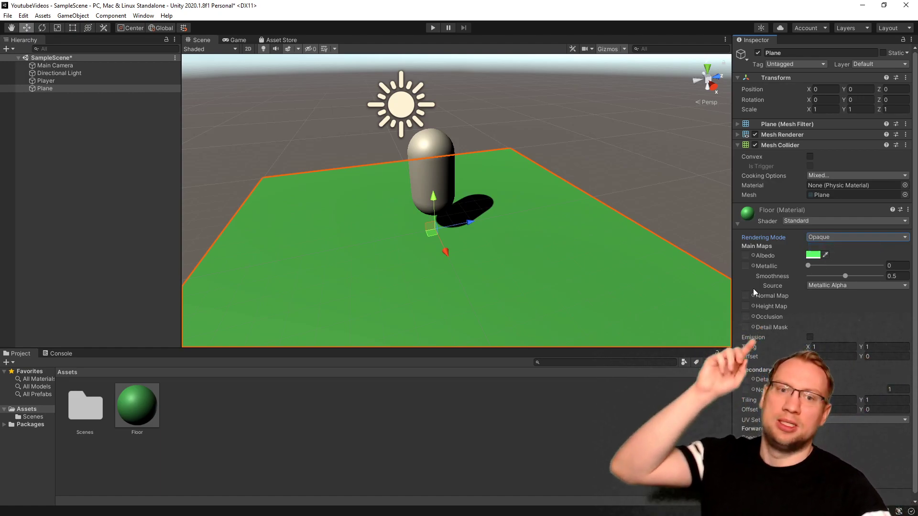
- Experiment with the Floor material's Metallic slider, settling on a small value of 0.209
mouse_move(807, 265)
mouse_down()
mouse_move(883, 267)
mouse_move(834, 276)
mouse_up()
right_drag(693, 263, 330, 267)
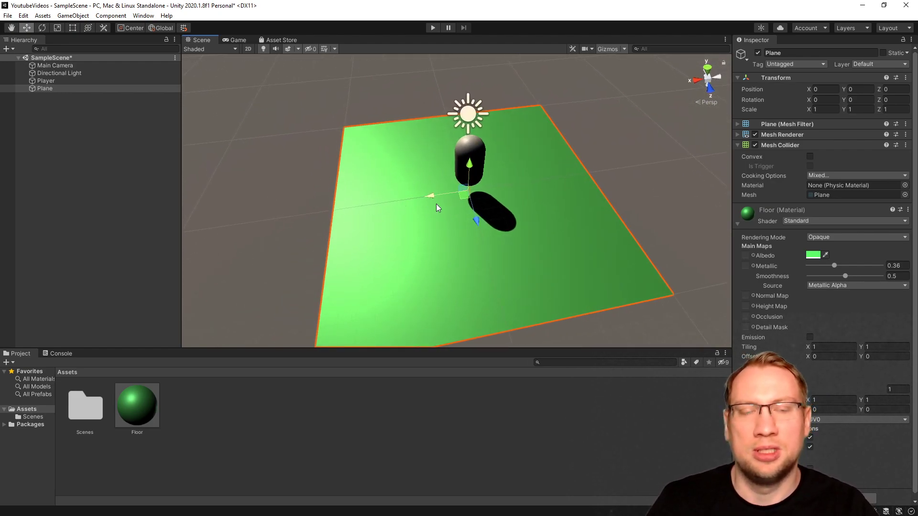
drag(843, 271, 890, 272)
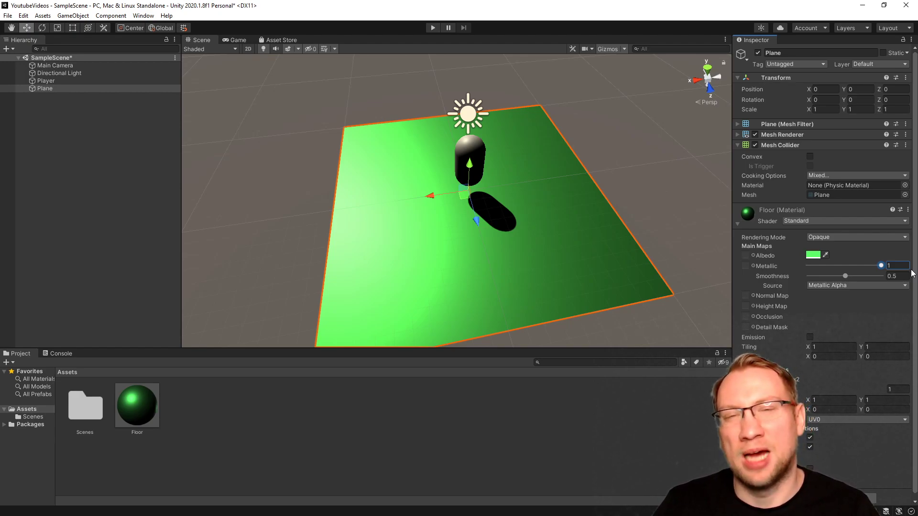
drag(858, 267, 770, 272)
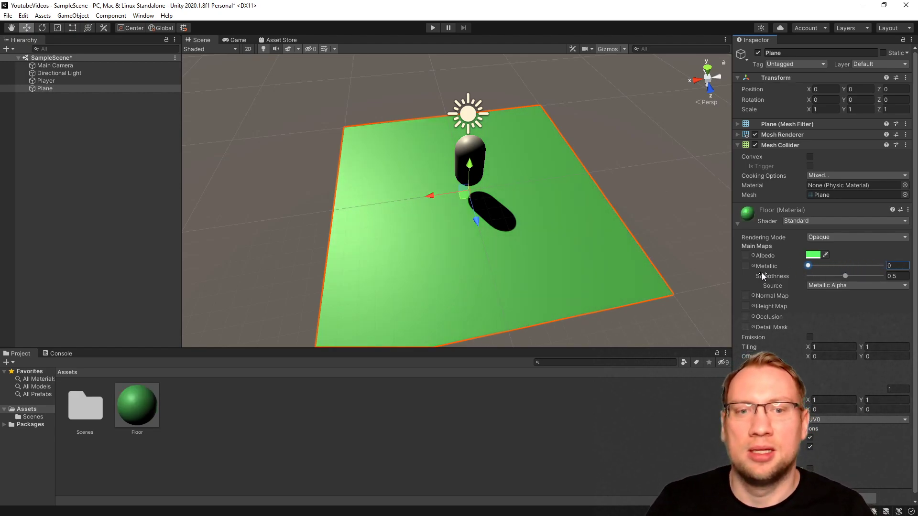
drag(808, 266, 889, 273)
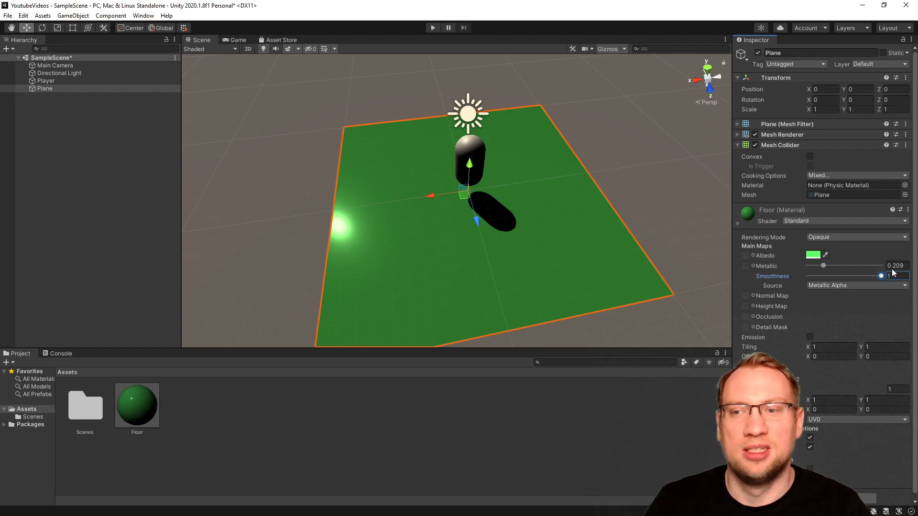
alt+drag(588, 236, 505, 241)
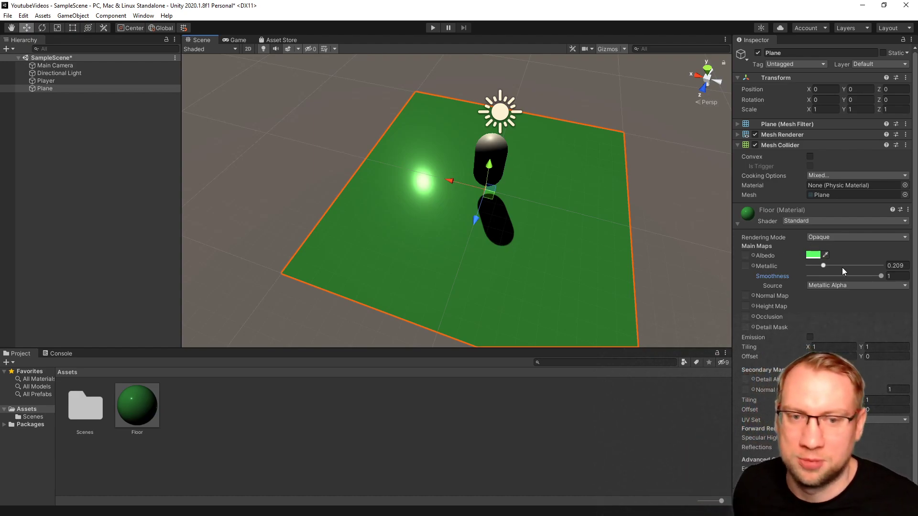
- Set Smoothness to 0.305 with its source set back to Metallic Alpha
drag(873, 278, 799, 276)
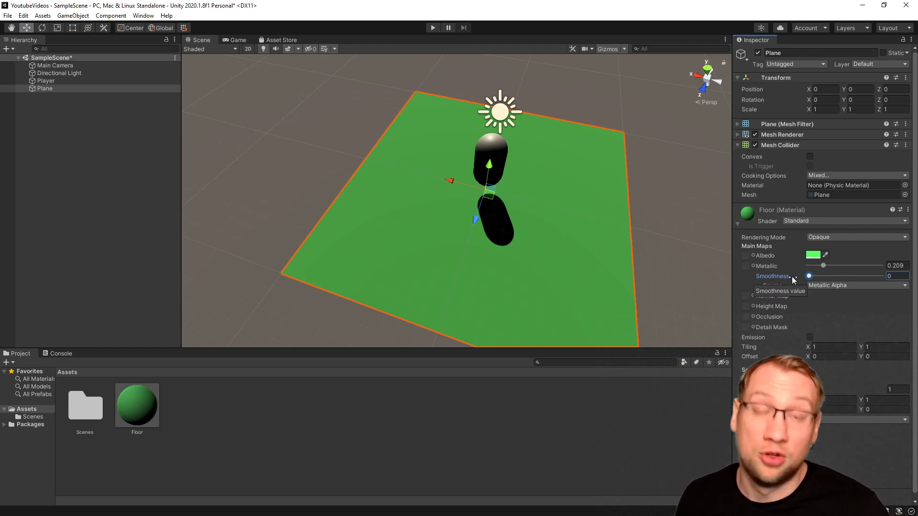
mouse_move(815, 278)
mouse_down()
mouse_move(860, 274)
mouse_move(831, 276)
mouse_up()
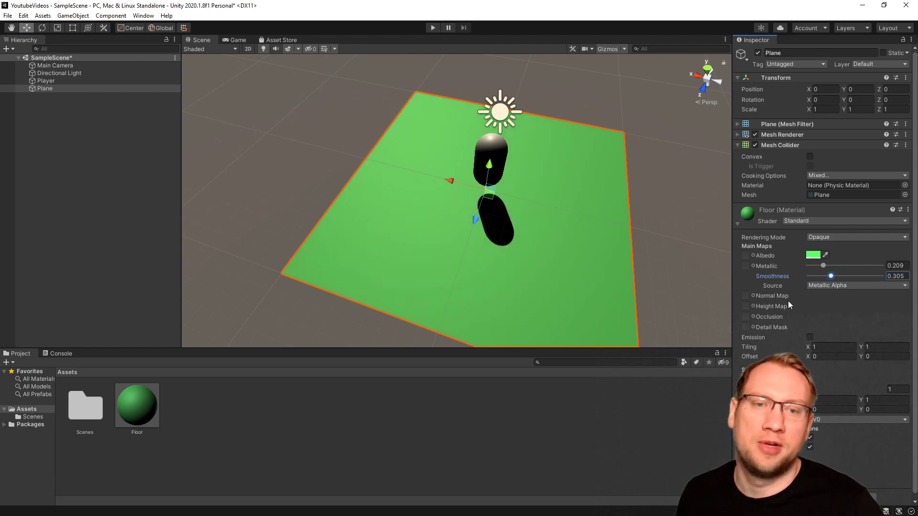
click(840, 285)
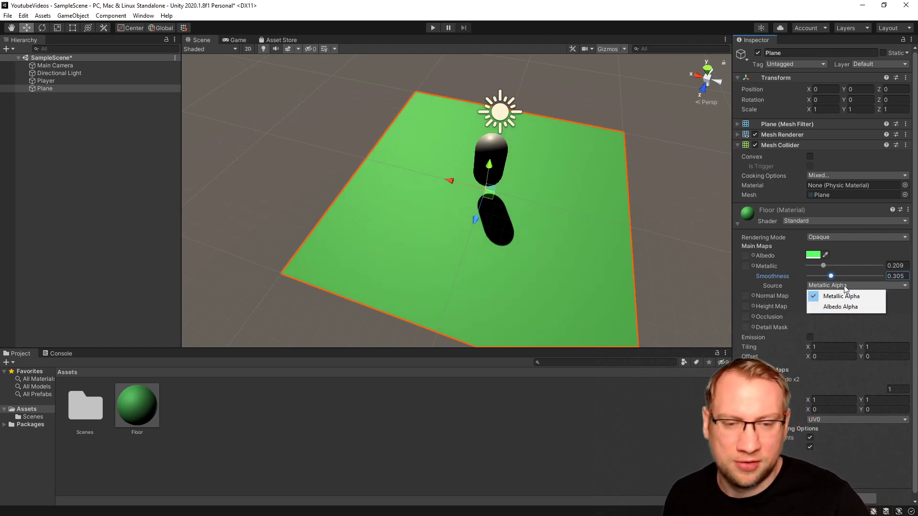
click(844, 307)
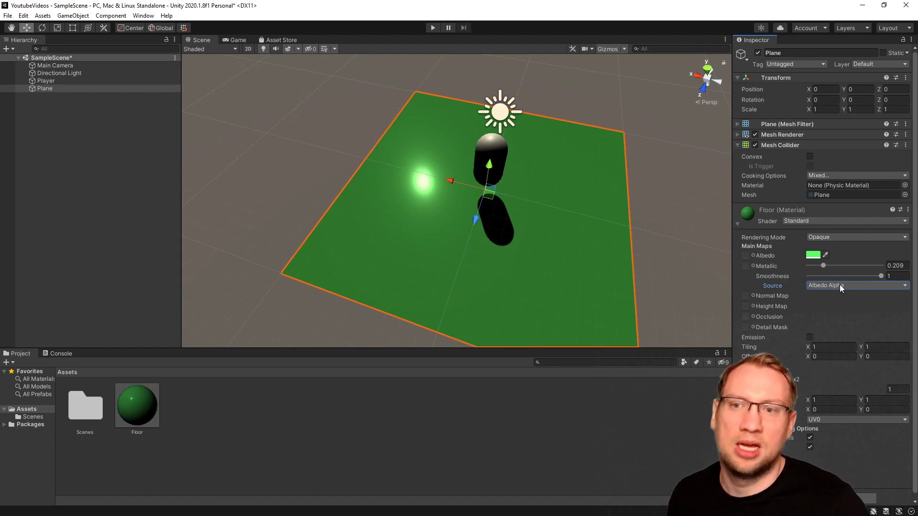
mouse_move(881, 276)
mouse_down()
mouse_move(826, 275)
mouse_move(892, 280)
mouse_up()
click(882, 285)
click(862, 296)
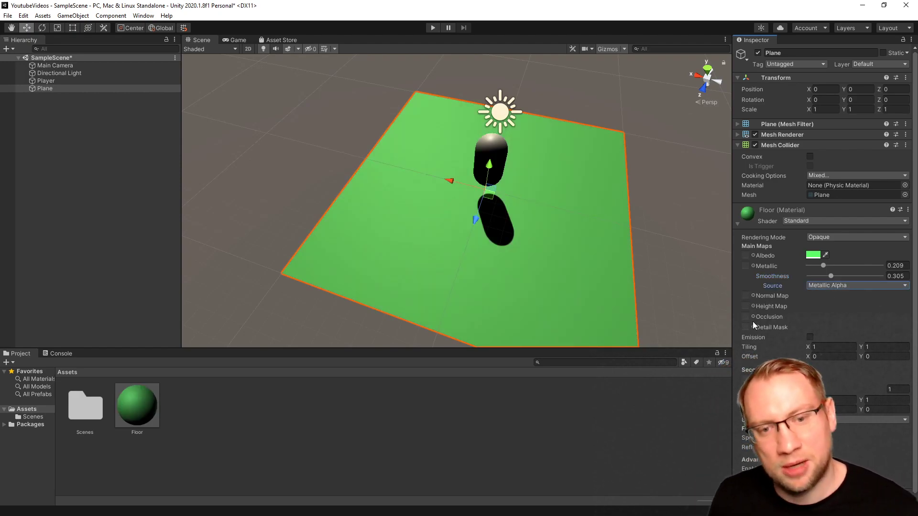
click(809, 338)
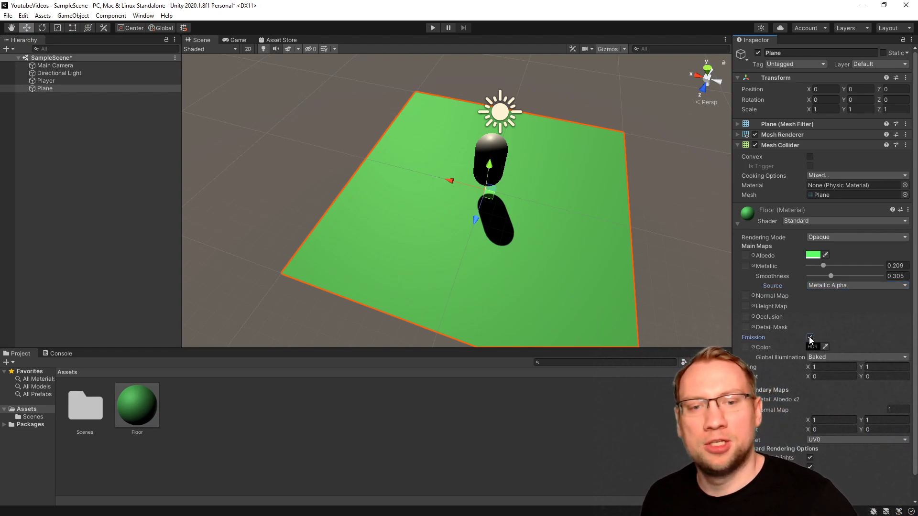
click(813, 347)
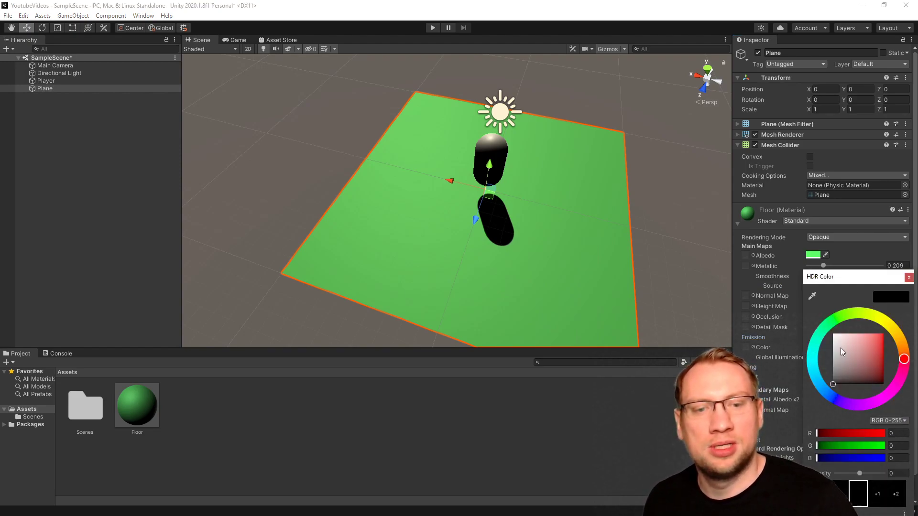
click(816, 341)
drag(834, 382, 892, 326)
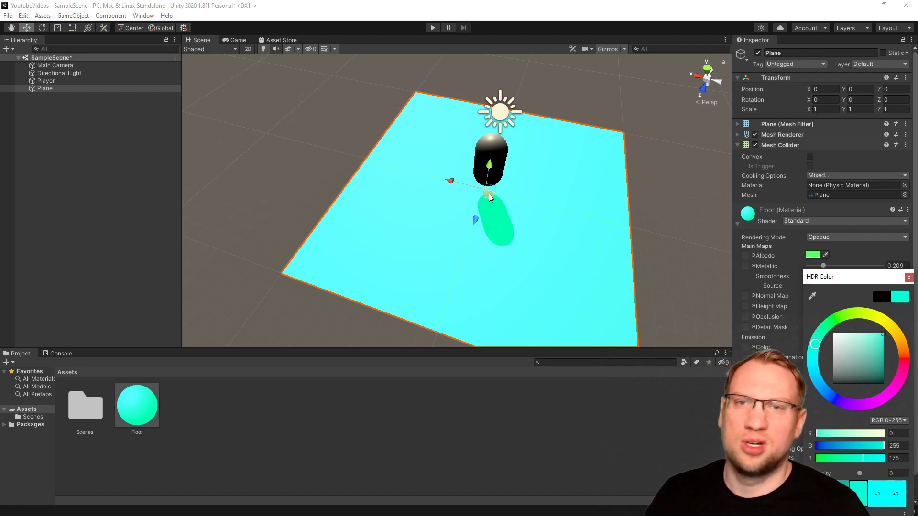
drag(815, 343, 834, 321)
click(530, 254)
alt+drag(455, 231, 305, 190)
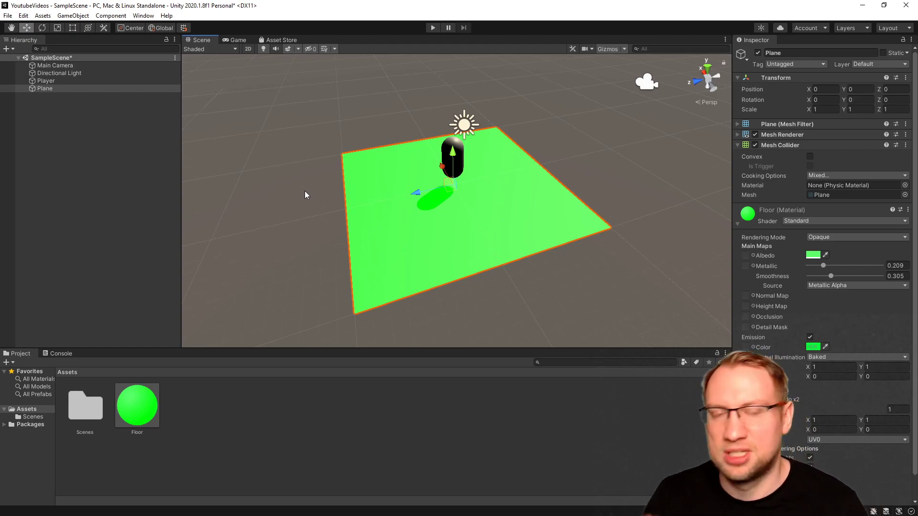
click(813, 346)
click(908, 257)
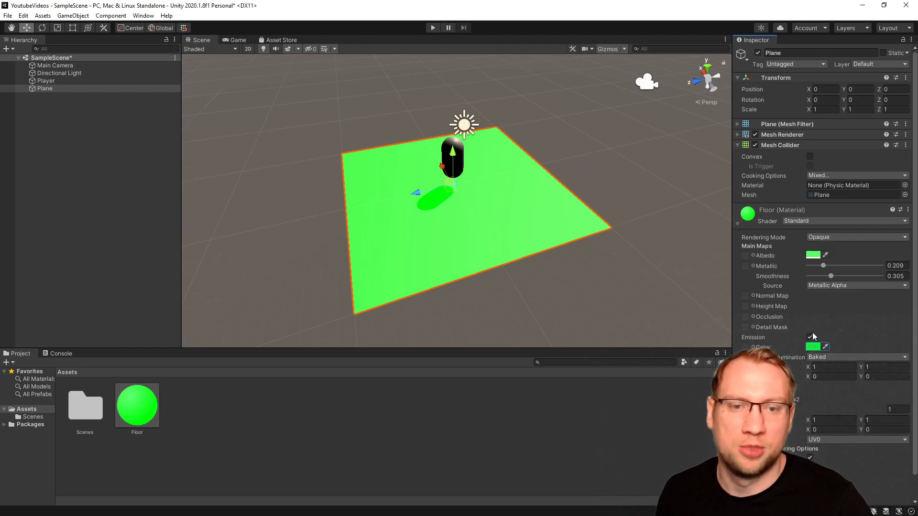
click(810, 337)
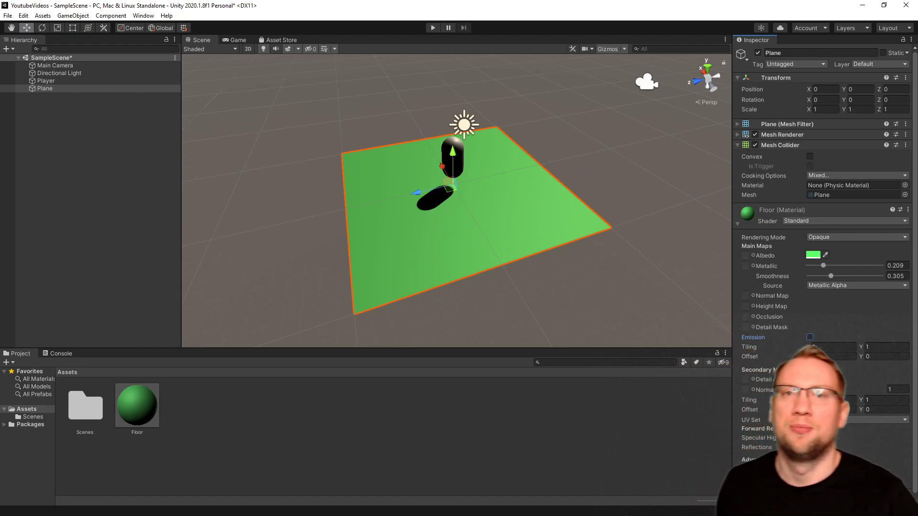
alt+drag(378, 214, 832, 231)
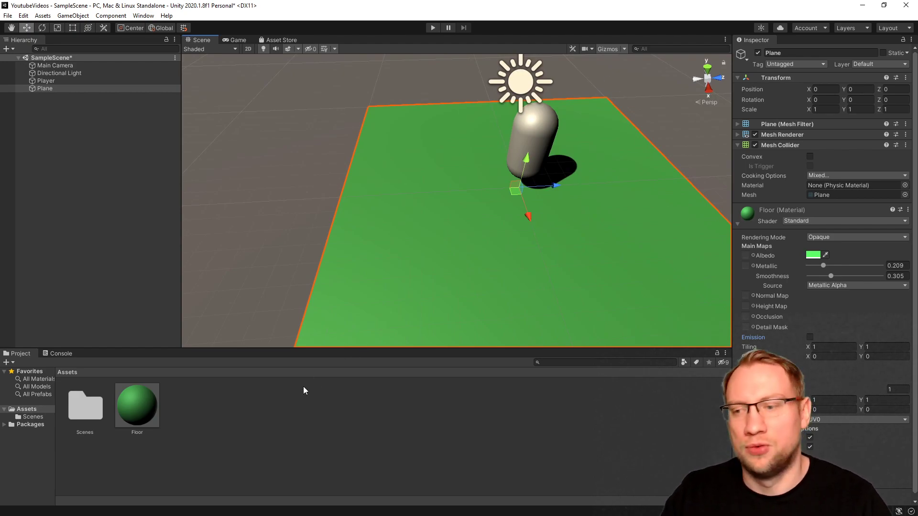
- Create a new material in Assets and name it Player_00
click(287, 391)
right_click(222, 407)
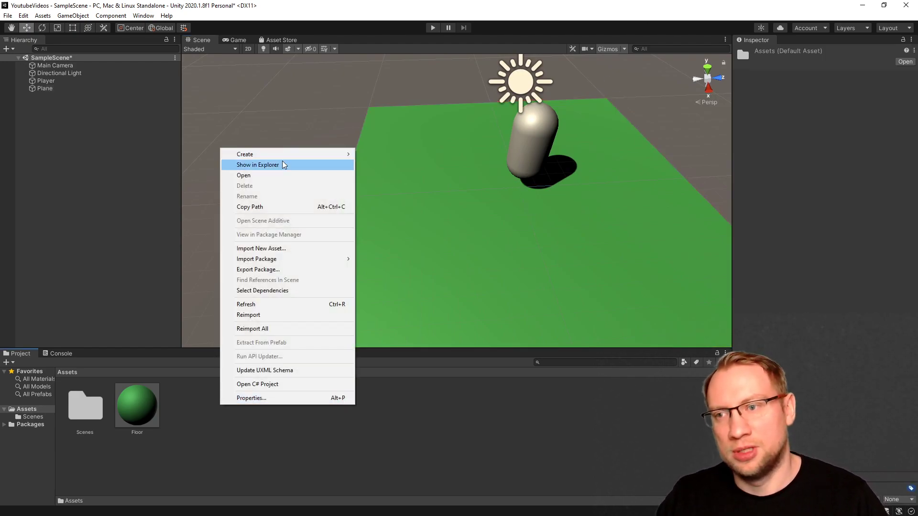
mouse_move(284, 154)
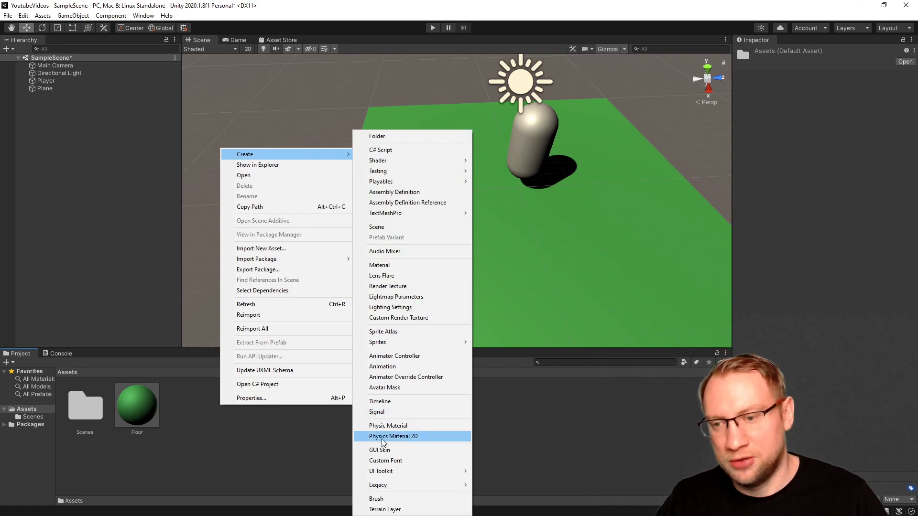
click(382, 264)
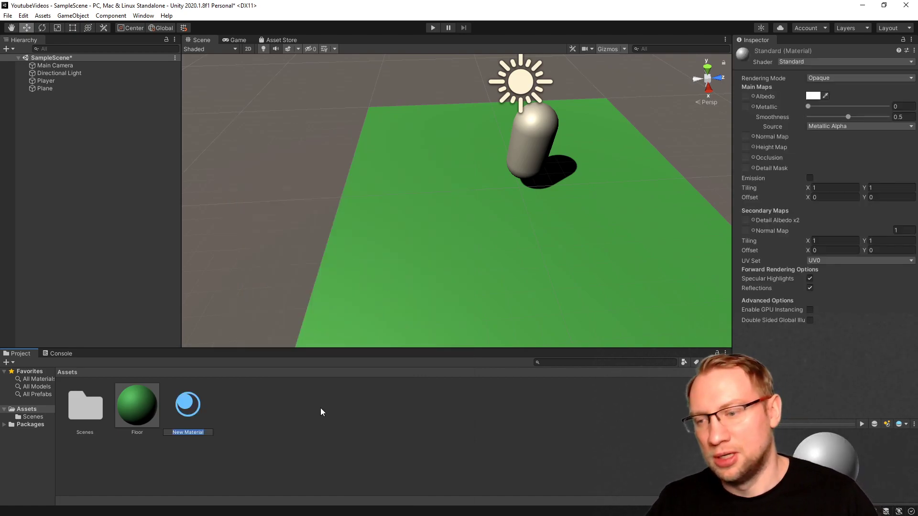
text(Ch)
key(BackSpace)
key(BackSpace)
text(Player_00)
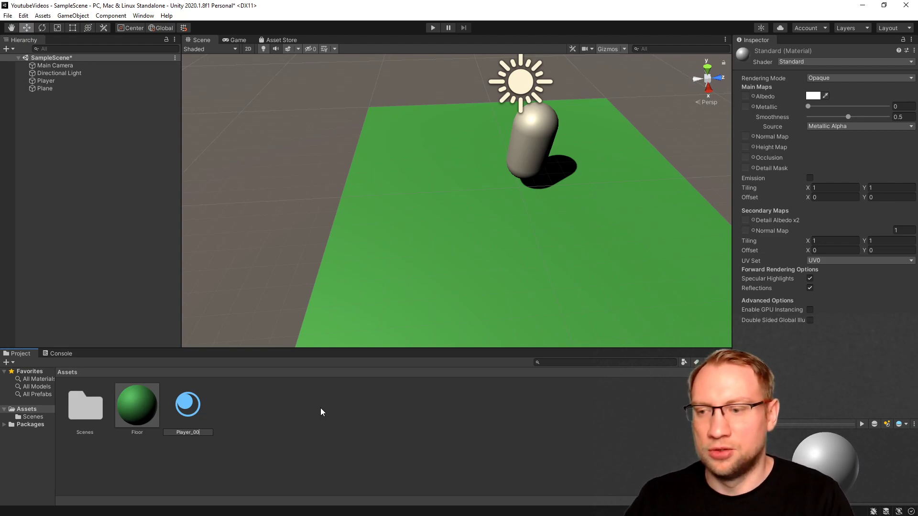
key(Return)
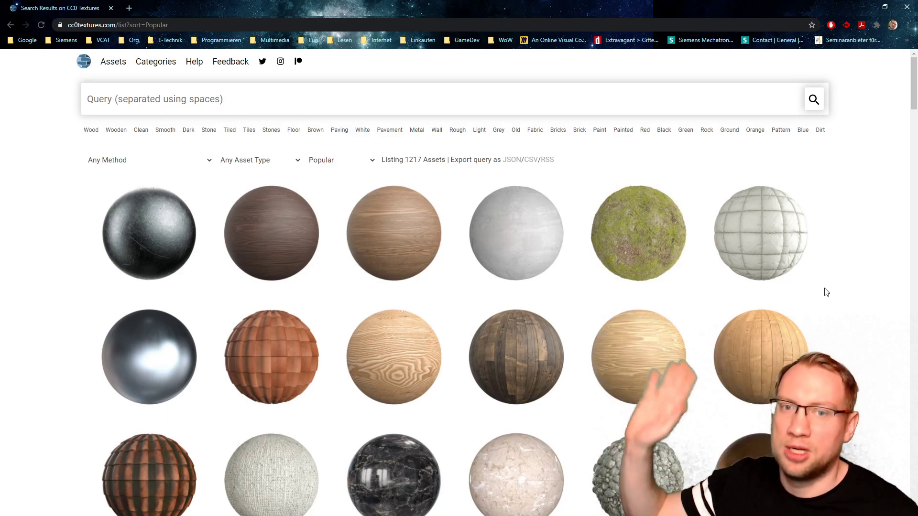
- Scroll through the CC0 Textures Popular catalogue, then minimize the window to reveal the desktop textures
scroll(827, 292, down, 10)
scroll(827, 306, down, 6)
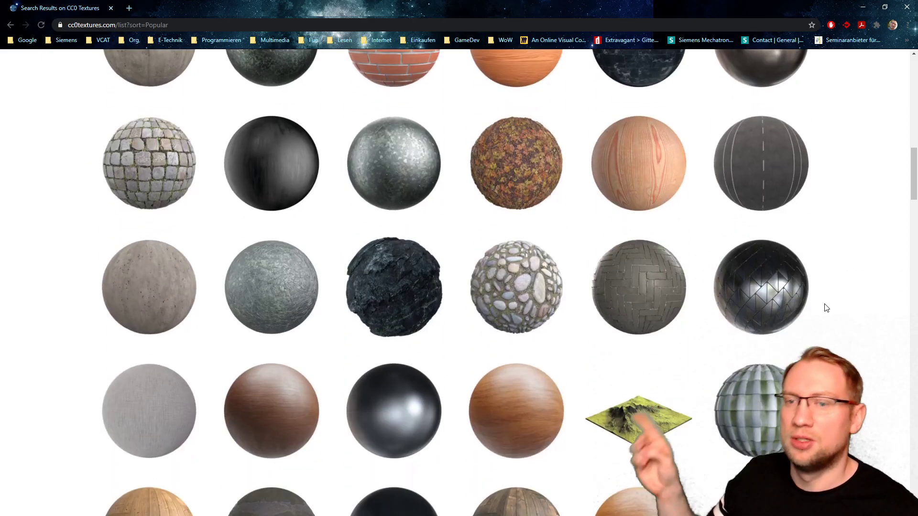
scroll(826, 308, down, 9)
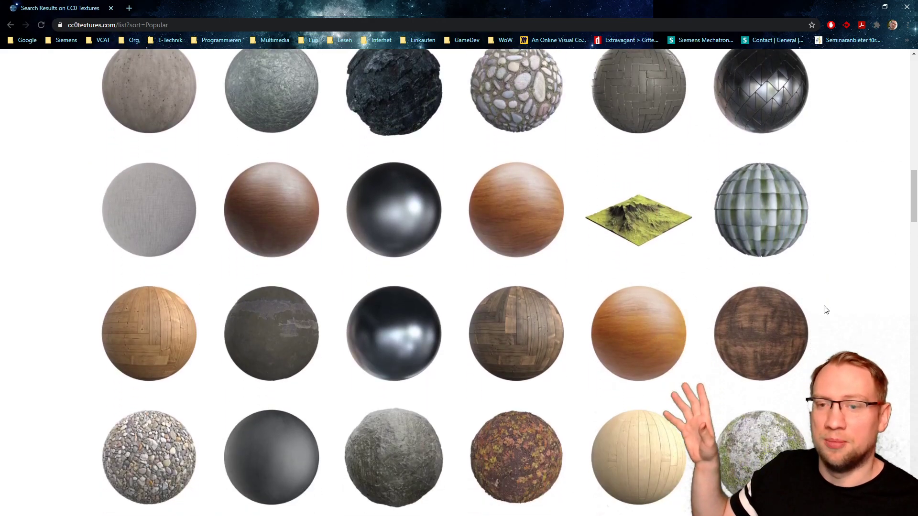
scroll(825, 311, down, 1)
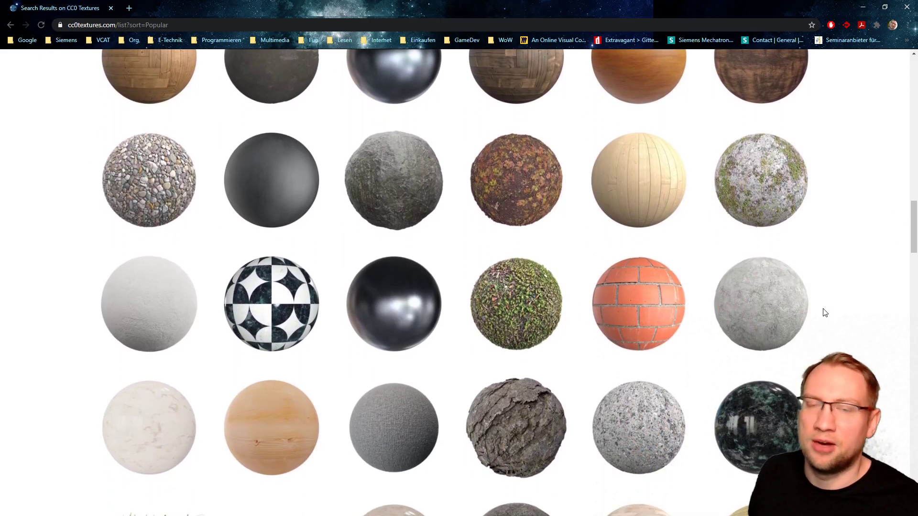
scroll(825, 313, down, 4)
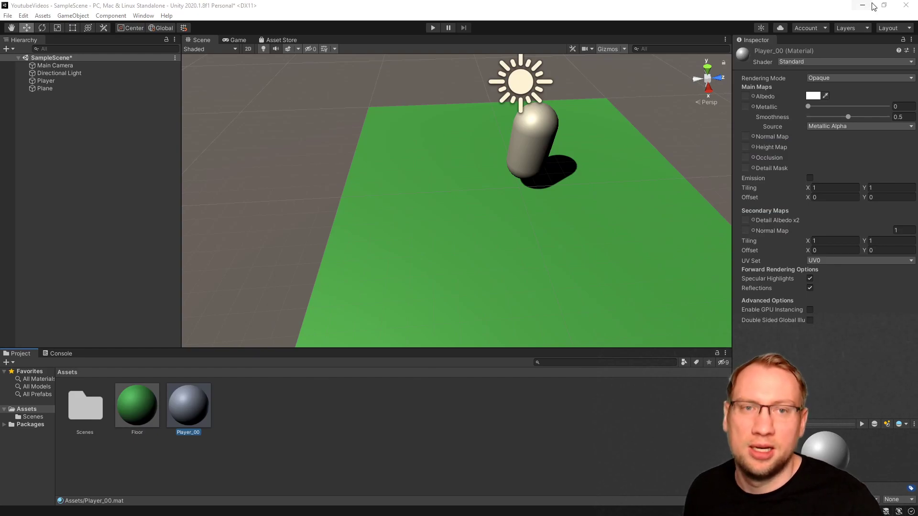
click(862, 6)
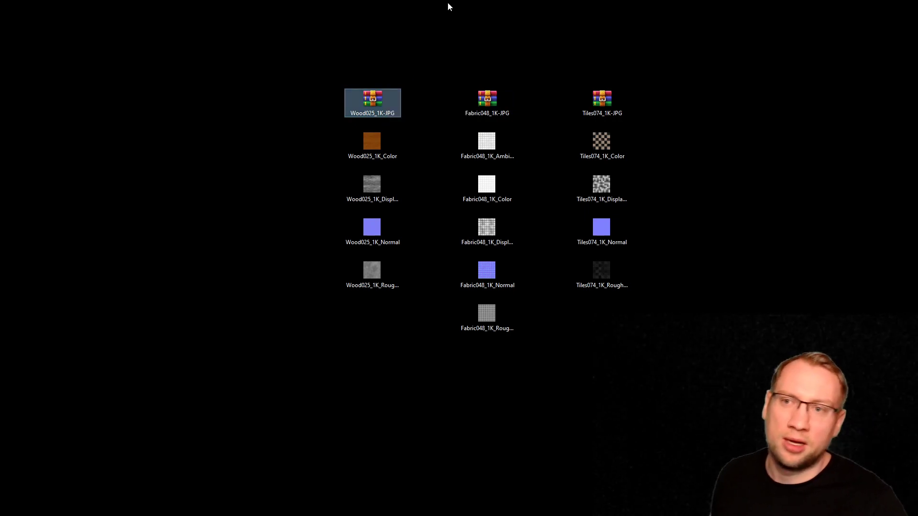
- Marquee-select the Wood025 and Fabric048 texture files on the desktop, then clear the selection
drag(413, 134, 344, 287)
drag(462, 364, 528, 130)
drag(696, 129, 289, 375)
click(470, 388)
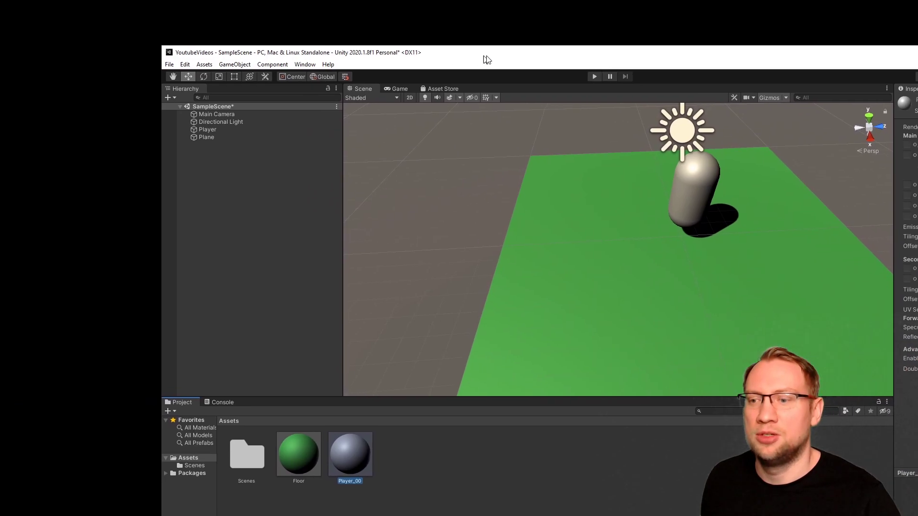
- Create a new Project folder named Player_00_Materials
drag(492, 54, 850, 25)
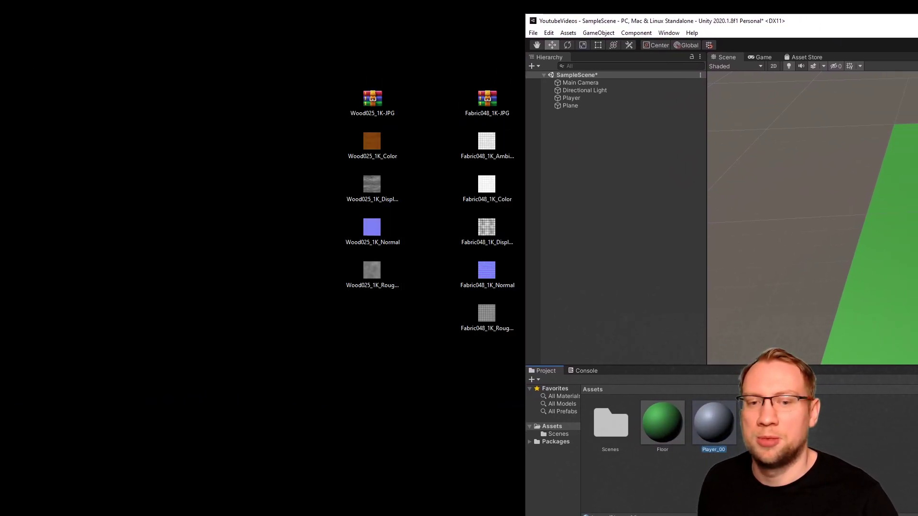
right_click(774, 438)
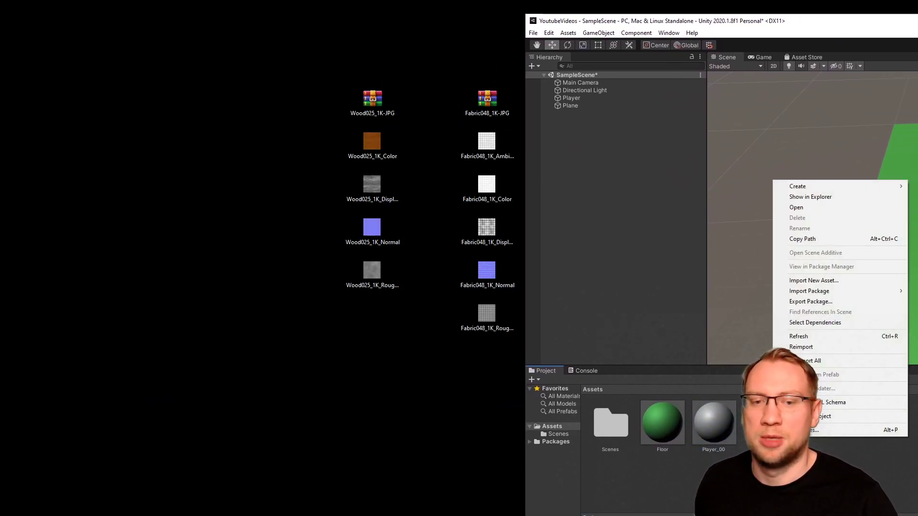
mouse_move(815, 186)
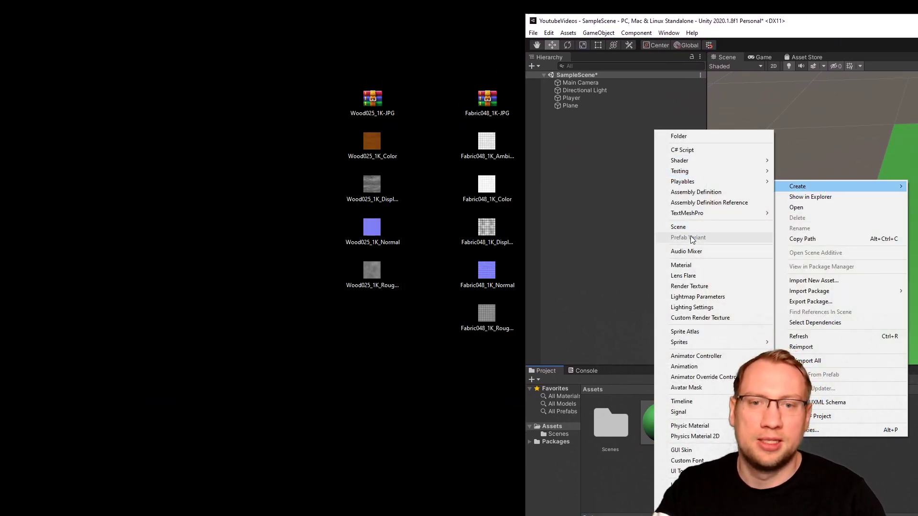
click(695, 137)
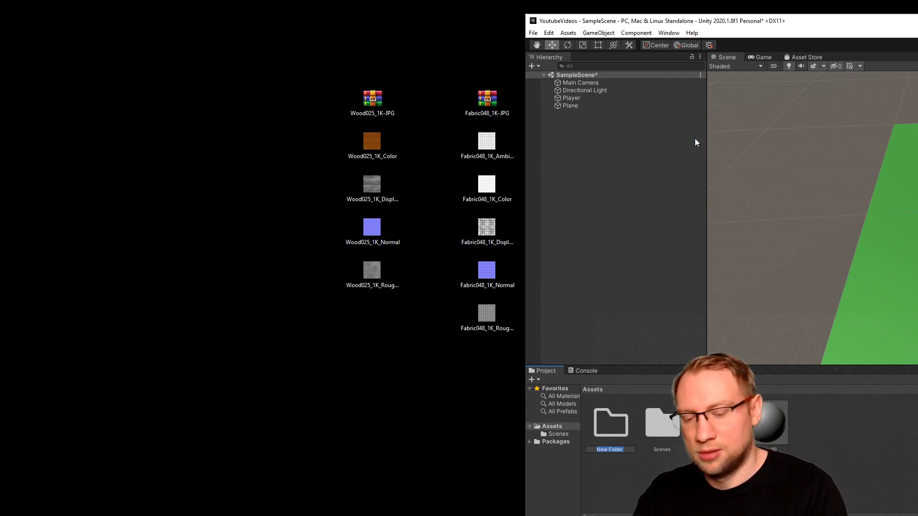
text(Player_00_Materials)
key(Return)
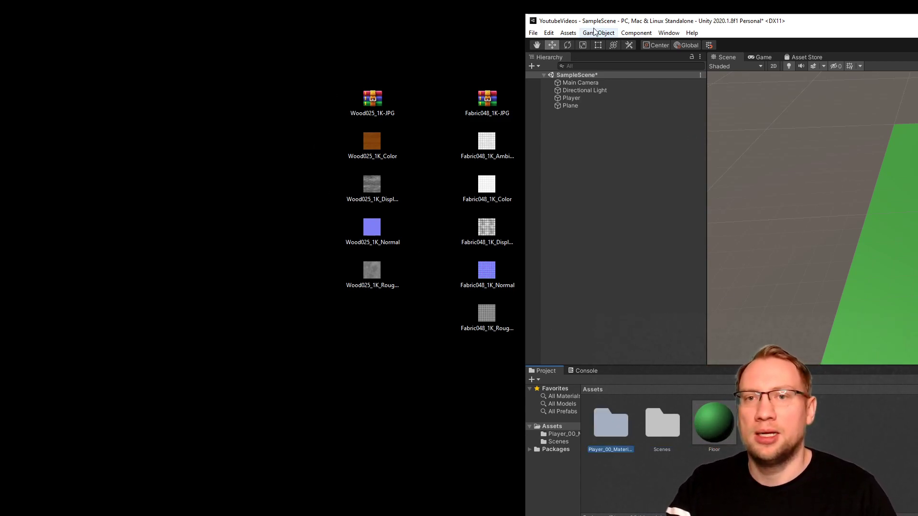
- Import the five Fabric048 texture files from the desktop into the new folder and open it
drag(598, 22, 721, 26)
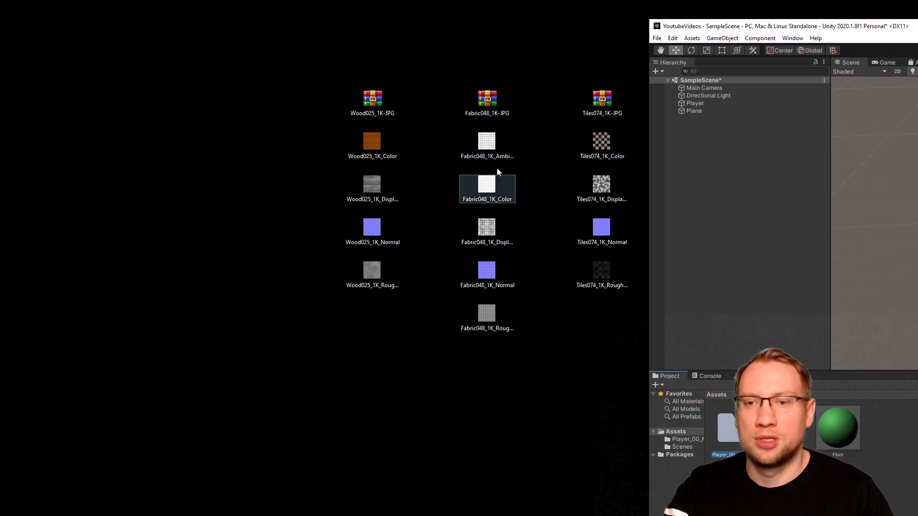
drag(545, 352, 730, 429)
double_click(731, 429)
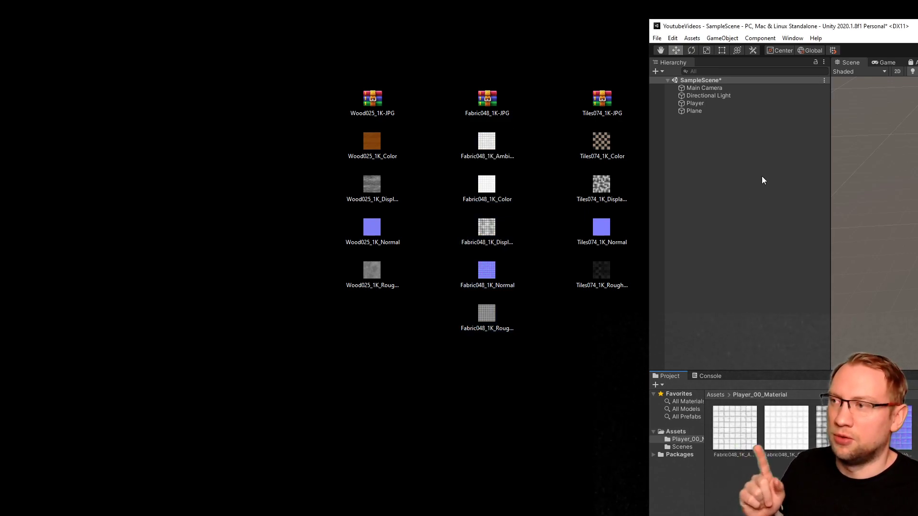
drag(807, 31, 205, 2)
- Apply the Player_00 material to the capsule player
click(355, 413)
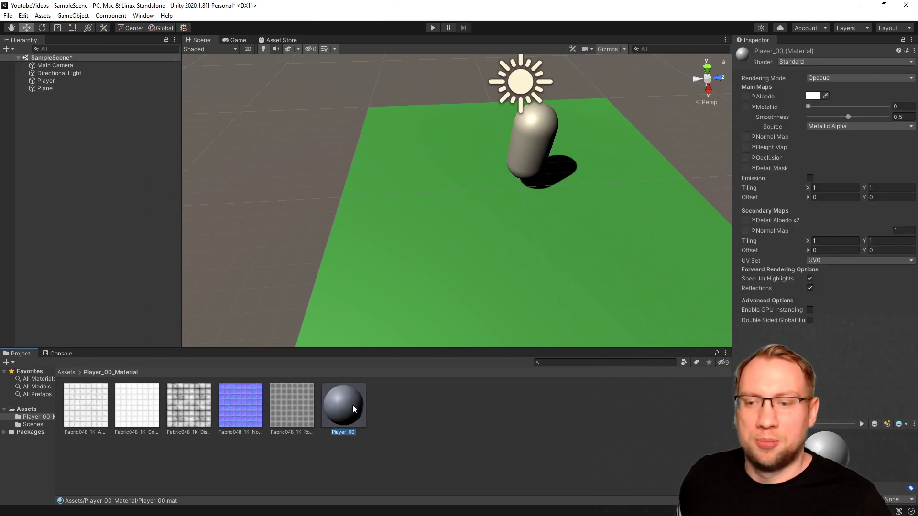
drag(339, 407, 541, 136)
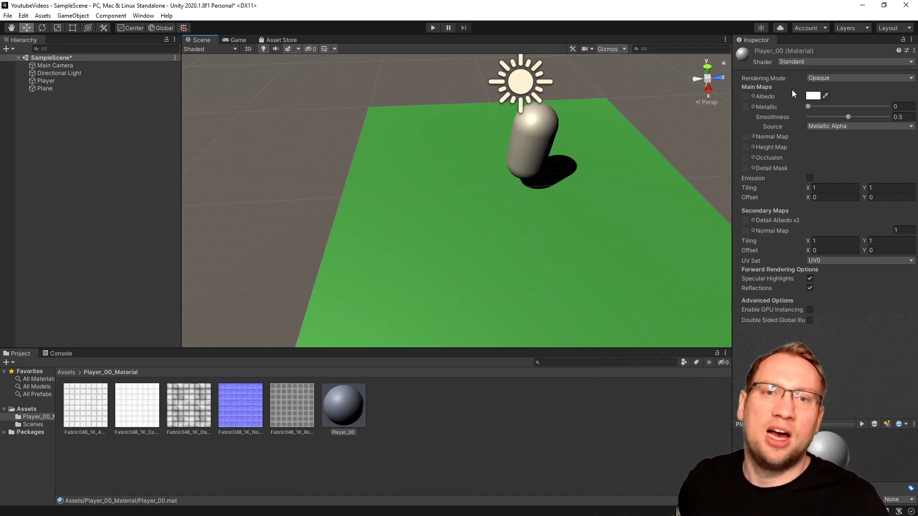
click(813, 96)
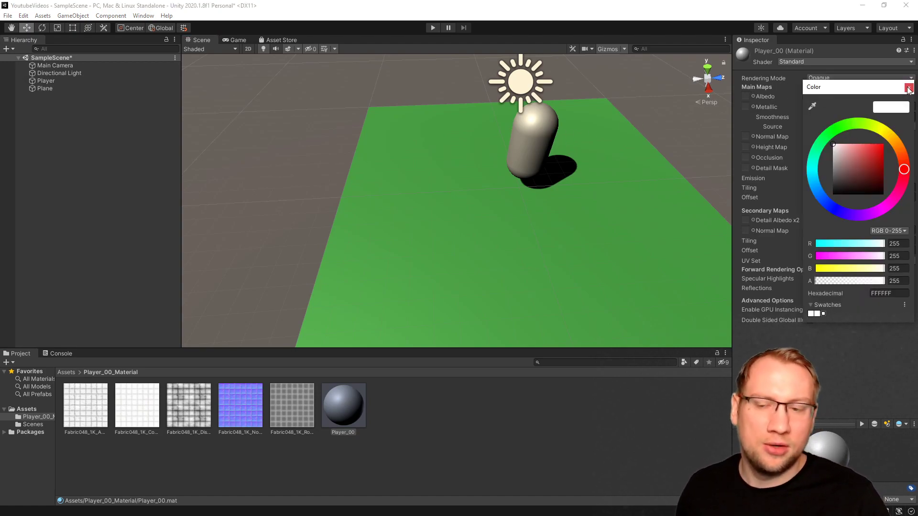
key(Escape)
click(169, 446)
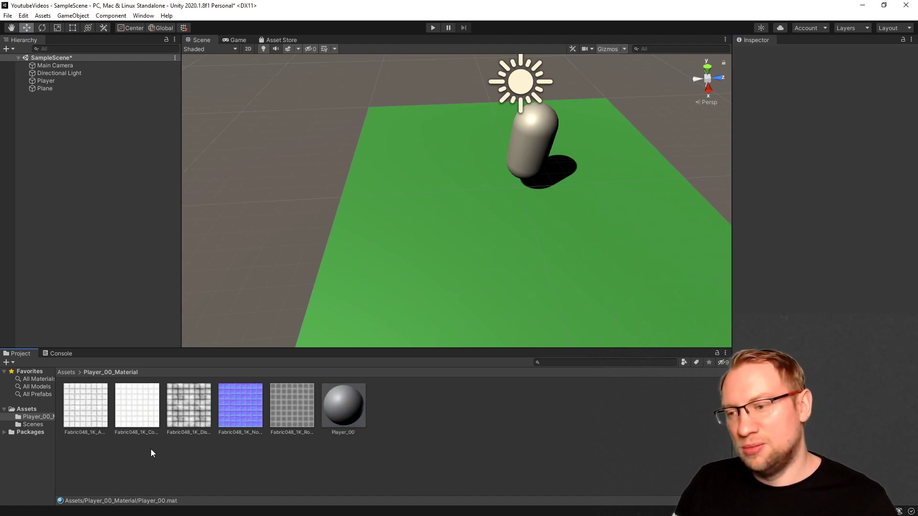
- Assign Fabric048_1K_Color as Player_00's albedo texture and orbit to check the fabric capsule
click(142, 410)
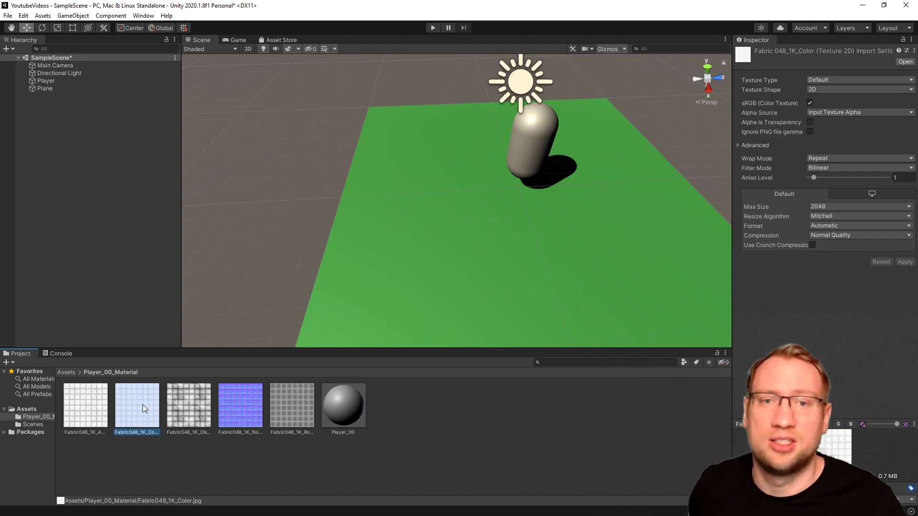
click(355, 408)
drag(146, 420, 132, 413)
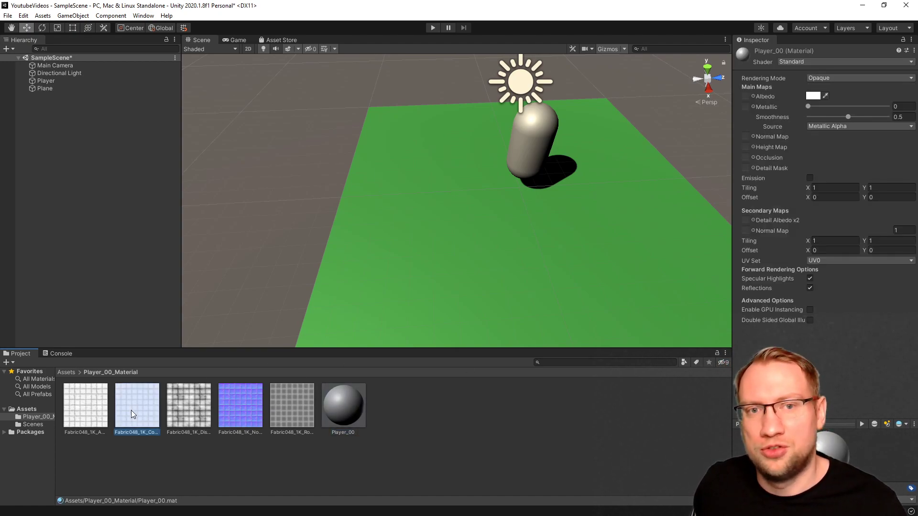
drag(619, 351, 789, 180)
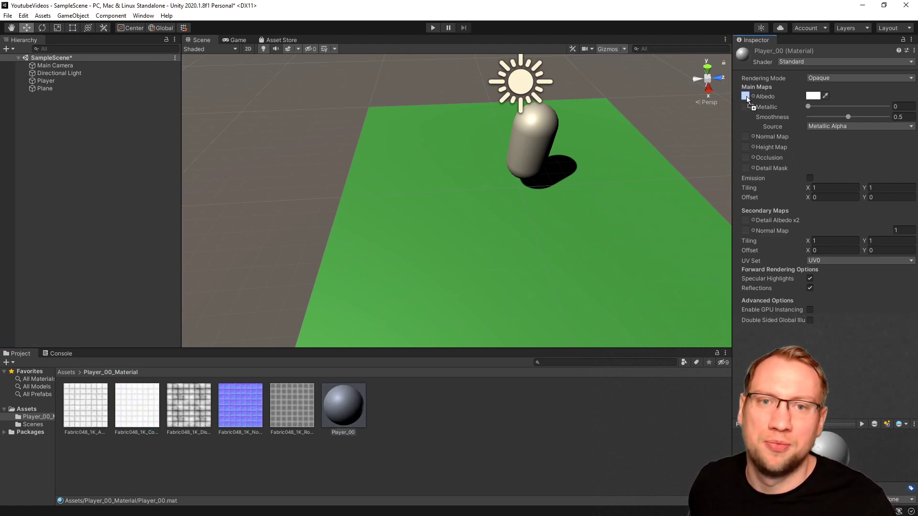
drag(746, 96, 747, 96)
alt+drag(426, 256, 554, 212)
scroll(553, 213, up, 5)
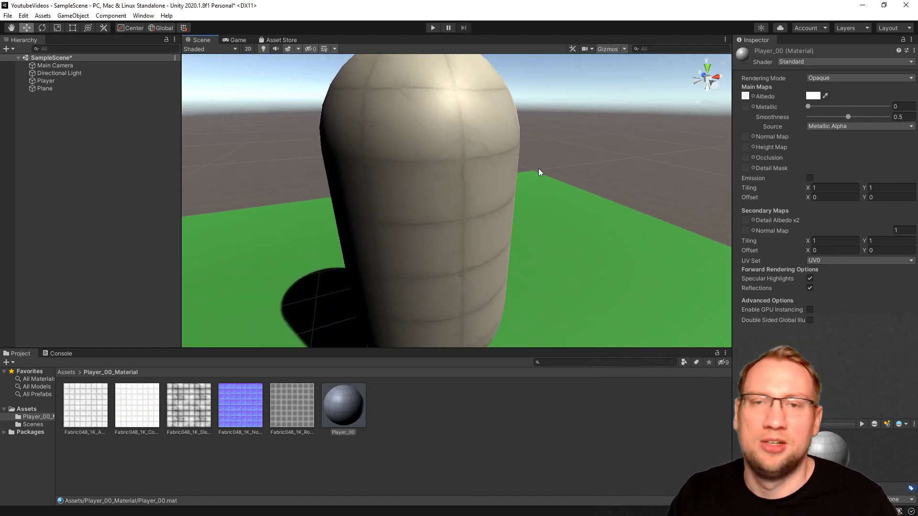
scroll(536, 168, down, 5)
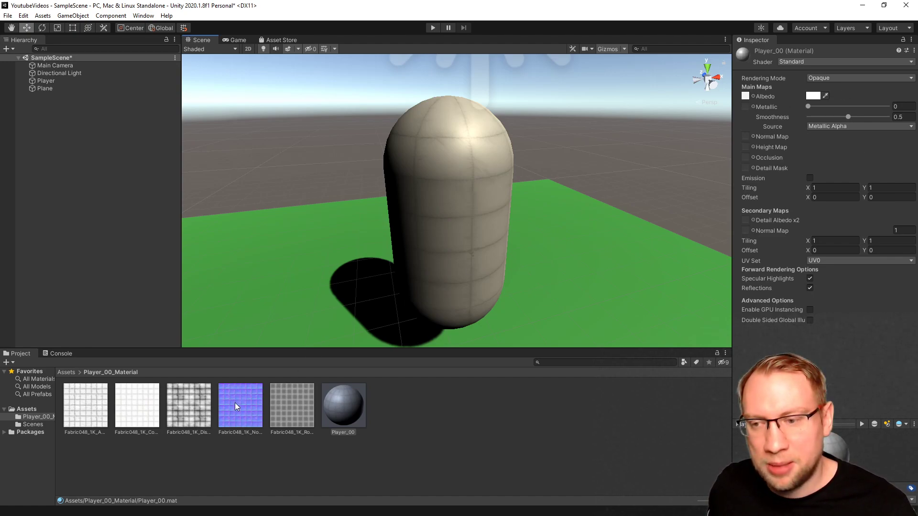
- Assign Fabric048_1K_Normal to Player_00's Normal Map and fix its texture type to Normal map
drag(240, 401, 748, 137)
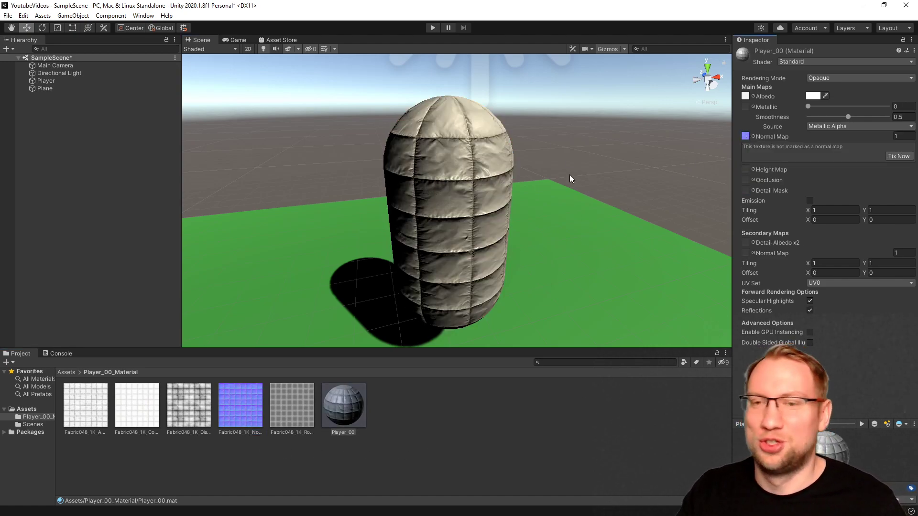
right_drag(574, 179, 532, 213)
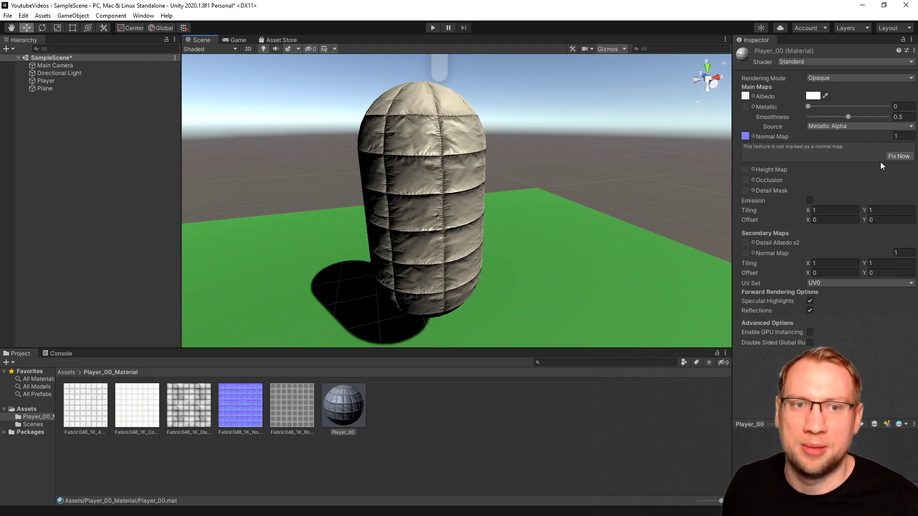
click(906, 156)
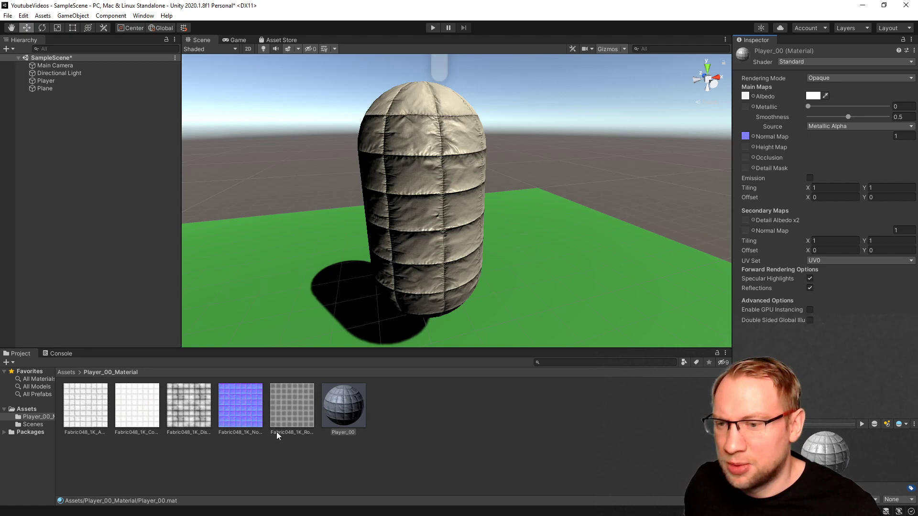
- Put Fabric048_1K_Roughness in Player_00's Metallic slot and set Smoothness to 0.079
click(296, 409)
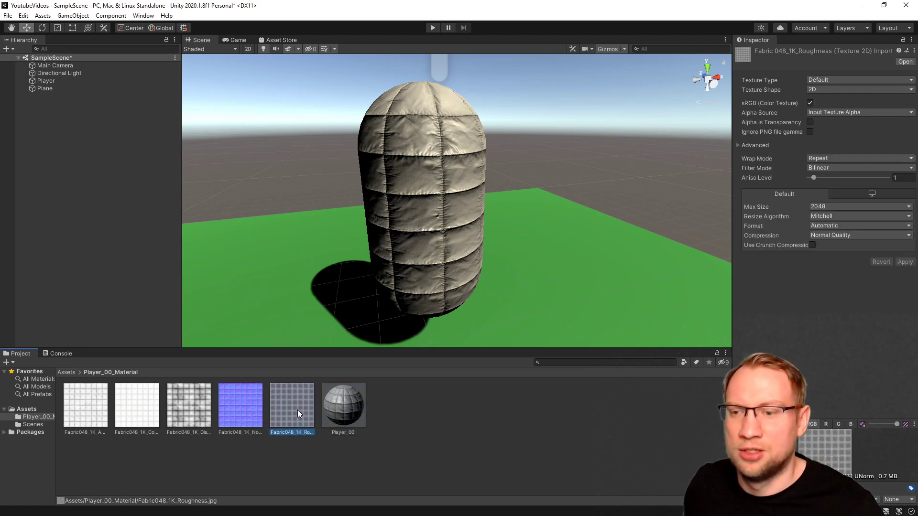
click(408, 189)
drag(294, 404, 301, 394)
click(739, 345)
scroll(767, 294, down, 4)
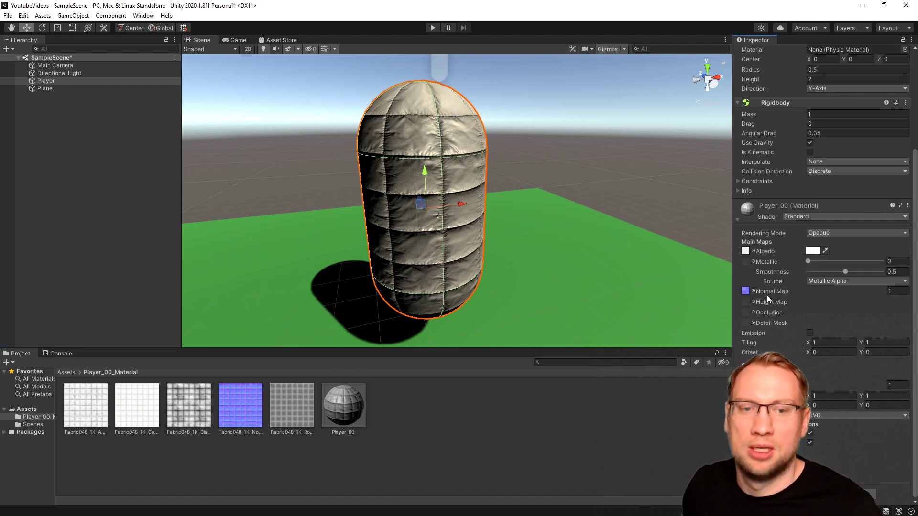
click(351, 415)
drag(289, 416, 745, 109)
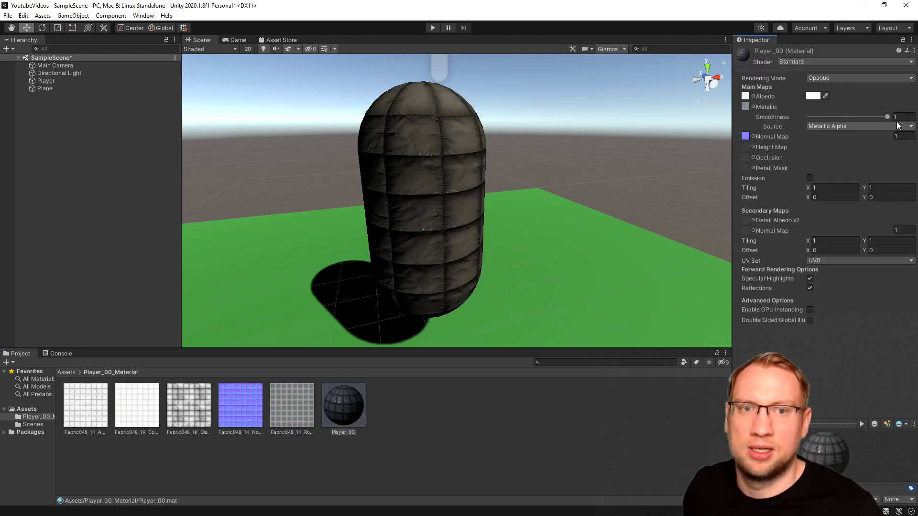
drag(848, 116, 815, 117)
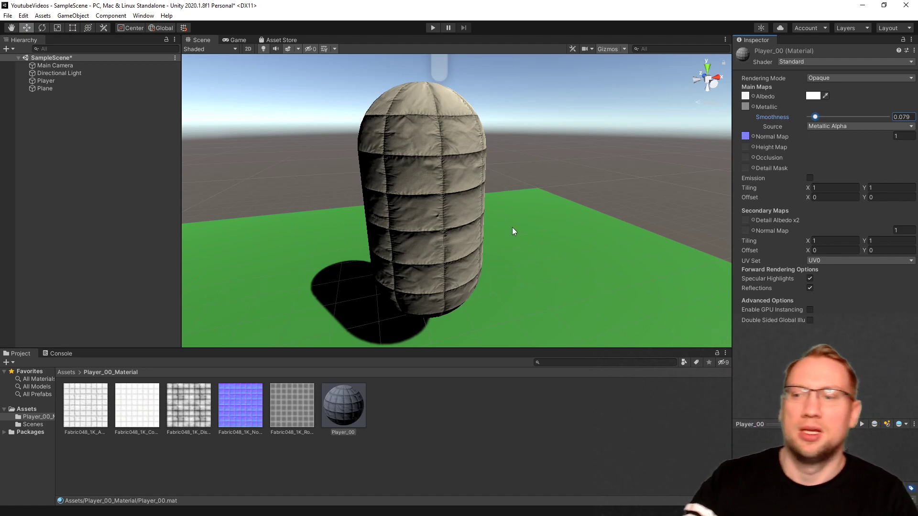
scroll(514, 216, down, 5)
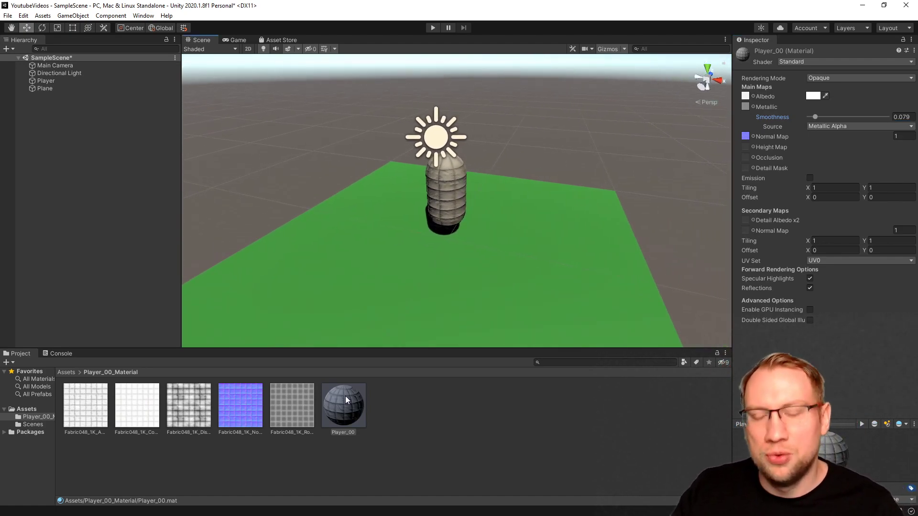
alt+drag(646, 202, 609, 67)
- Lower the Gizmos 3D Icons size so the Directional Light sun is small, then save SampleScene
click(411, 165)
click(625, 49)
drag(684, 63, 690, 65)
click(555, 93)
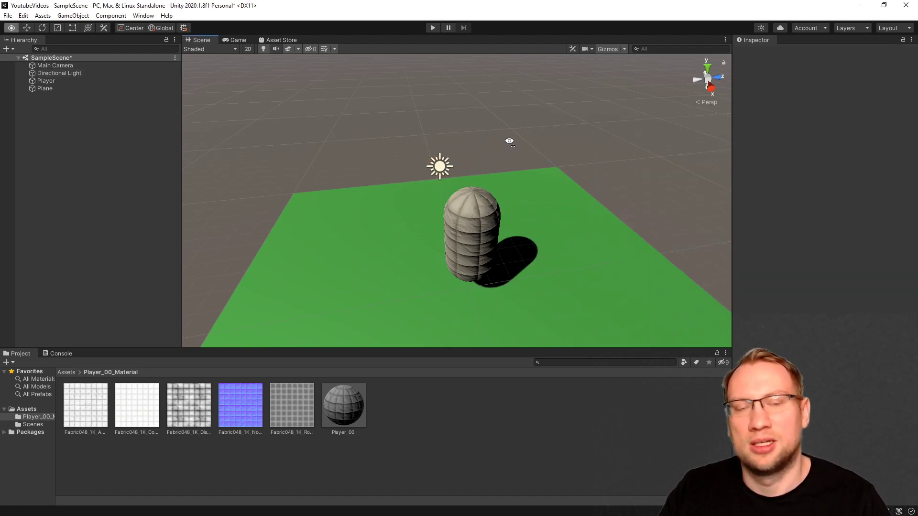
alt+drag(508, 141, 520, 180)
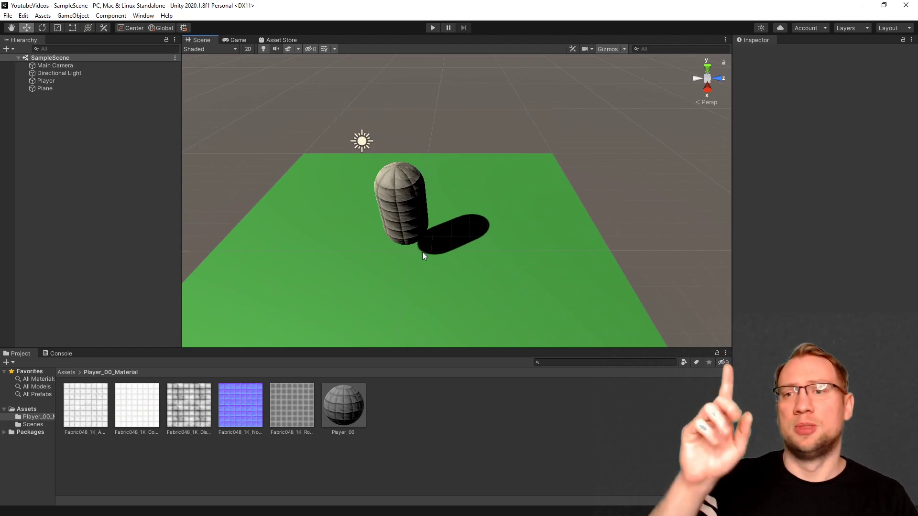
drag(540, 8, 574, 67)
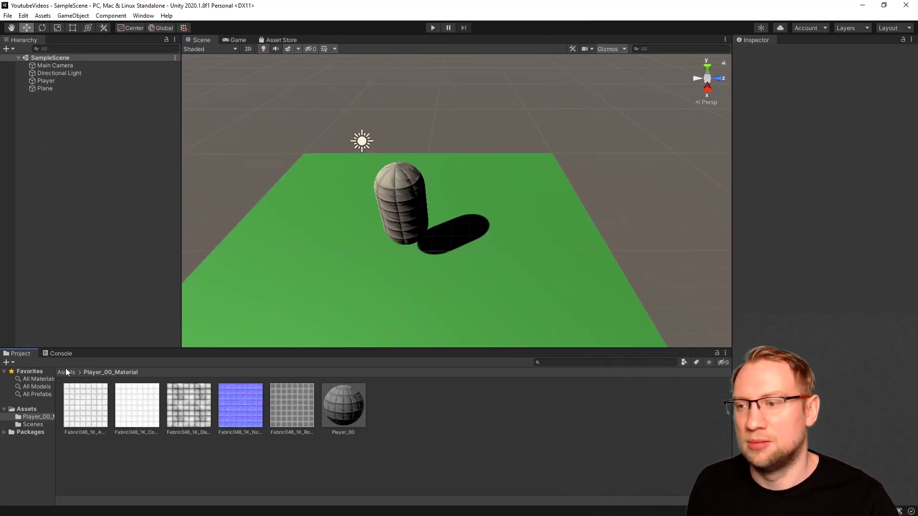
- In Assets, add a folder named Floor_Material and drag the Floor material into it
click(66, 372)
right_click(232, 456)
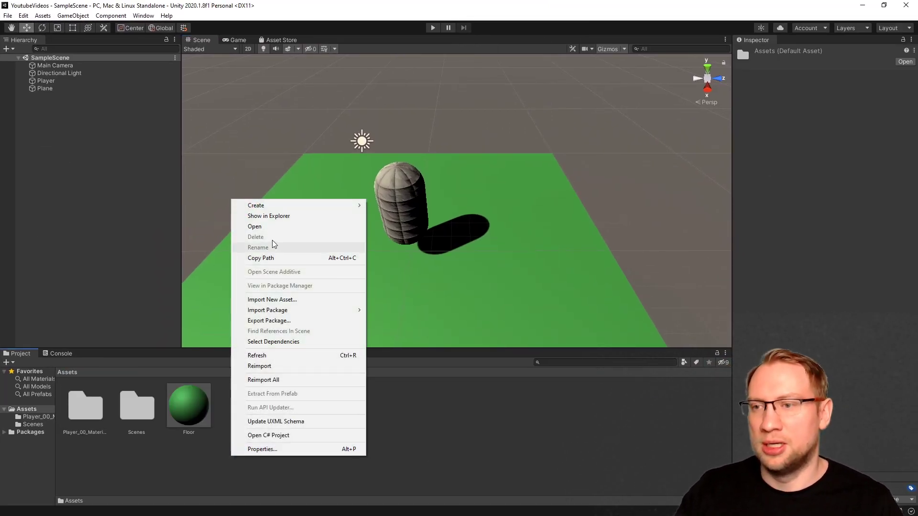
mouse_move(280, 206)
click(387, 137)
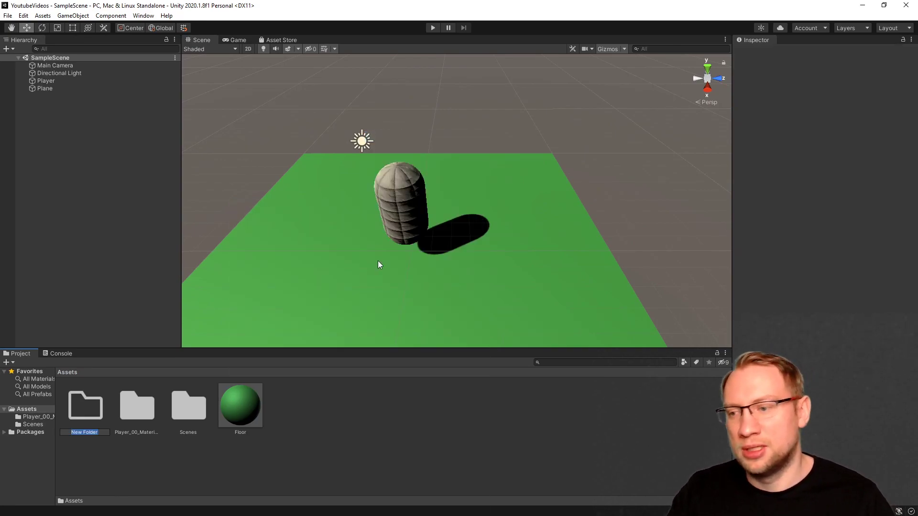
text(Floo)
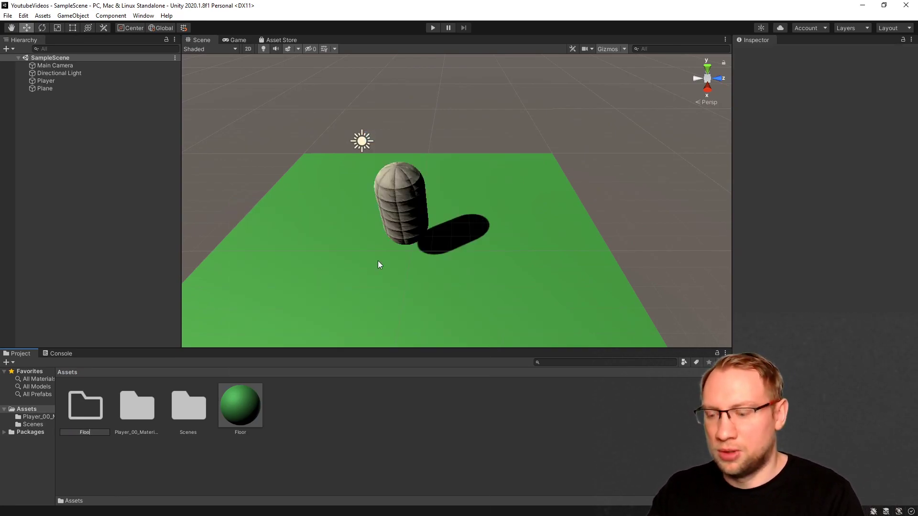
text(r_Material)
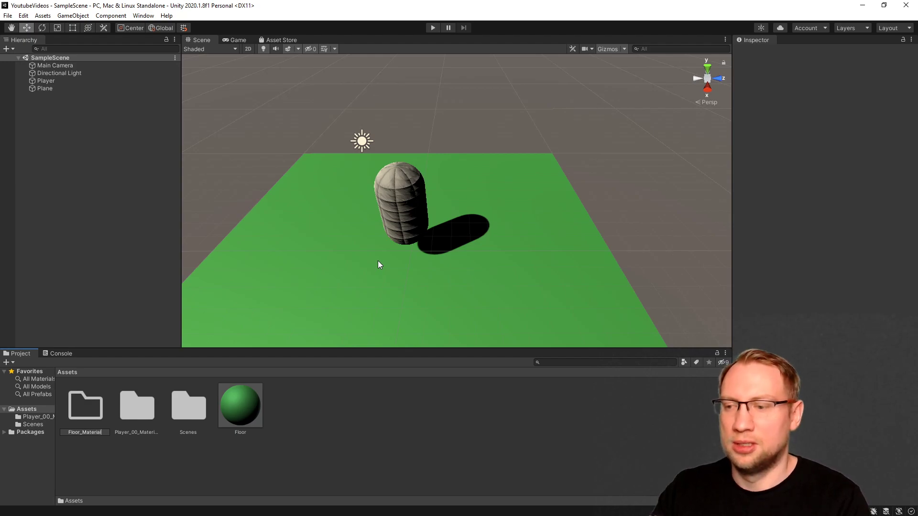
key(Return)
click(239, 411)
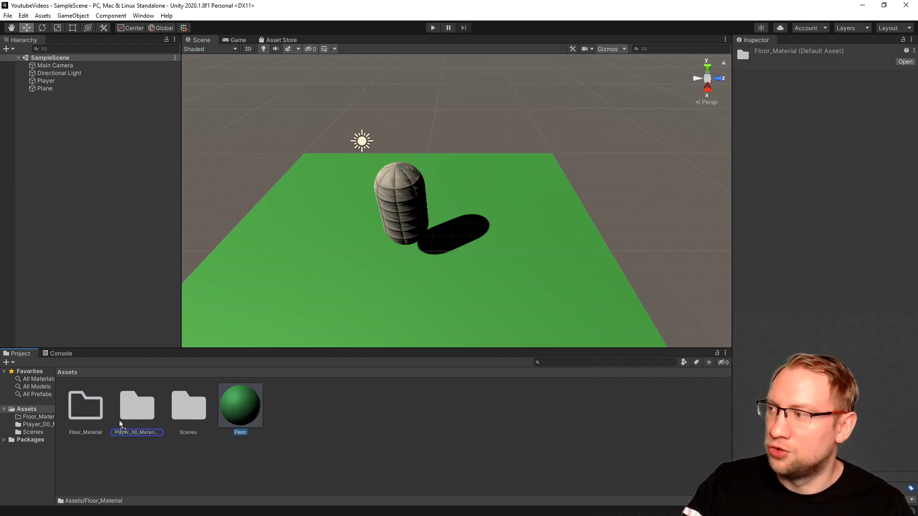
drag(95, 419, 95, 419)
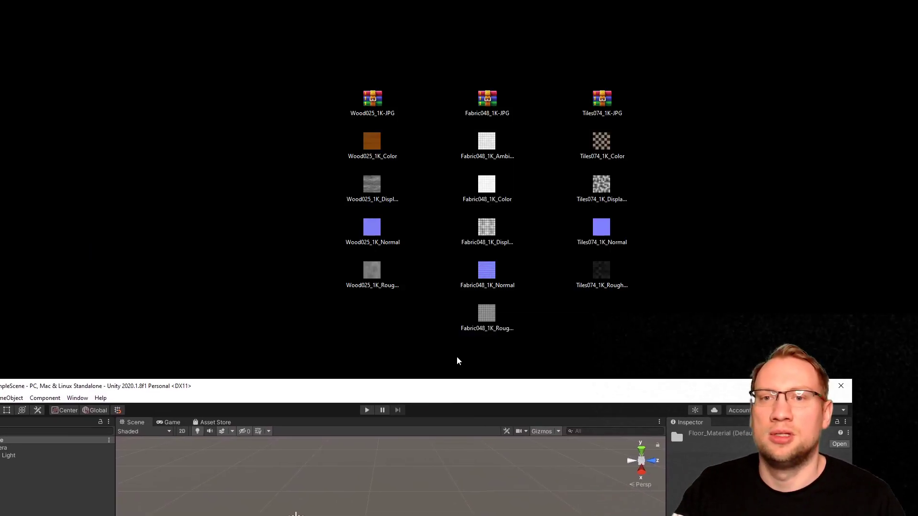
- Import the Tiles074 color, displacement, normal and roughness maps from the desktop into Floor_Material
drag(662, 126, 597, 313)
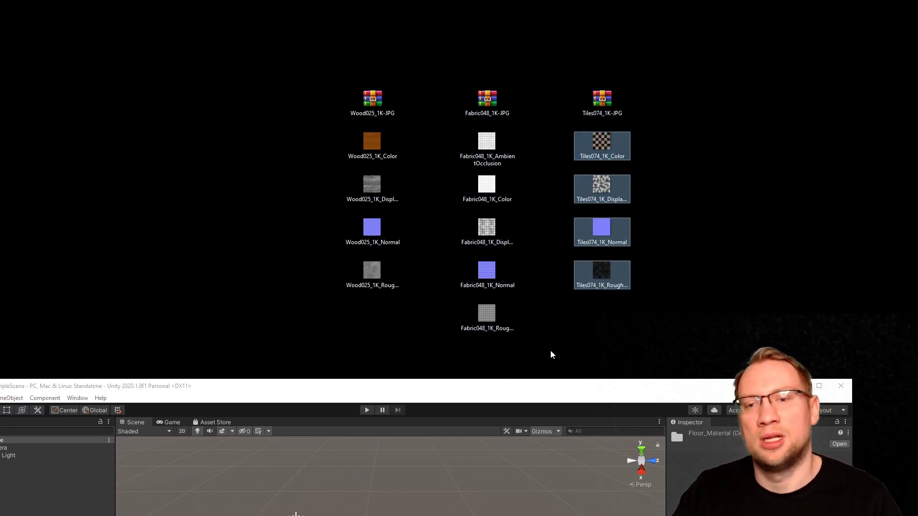
drag(521, 384, 917, 20)
key(Return)
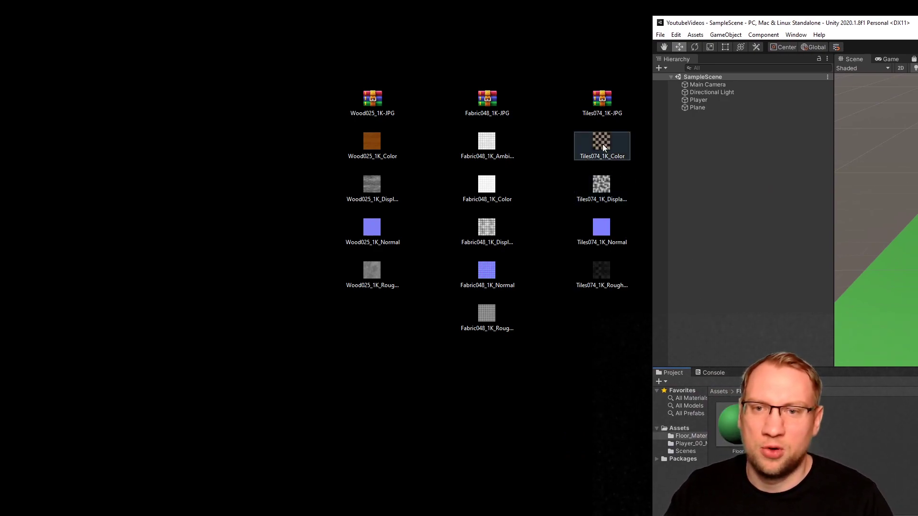
drag(582, 359, 615, 142)
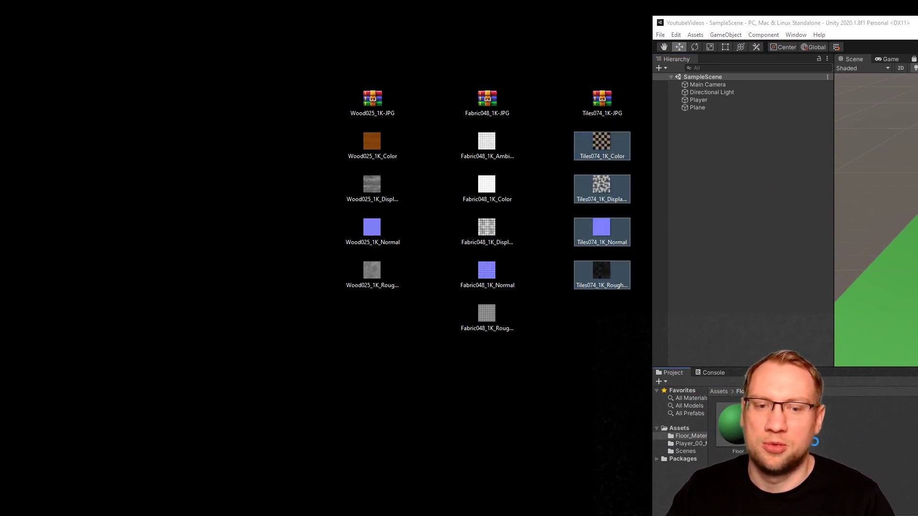
drag(844, 23, 595, 1)
- Give the Floor material Tiles074_1K_Color albedo with FFFFFF tint, plus the Tiles074 normal map
click(68, 414)
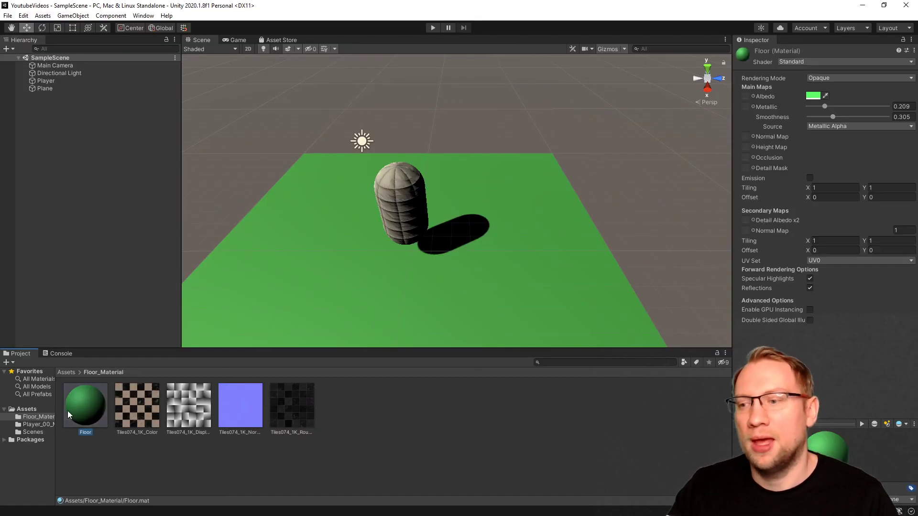
drag(140, 410, 748, 98)
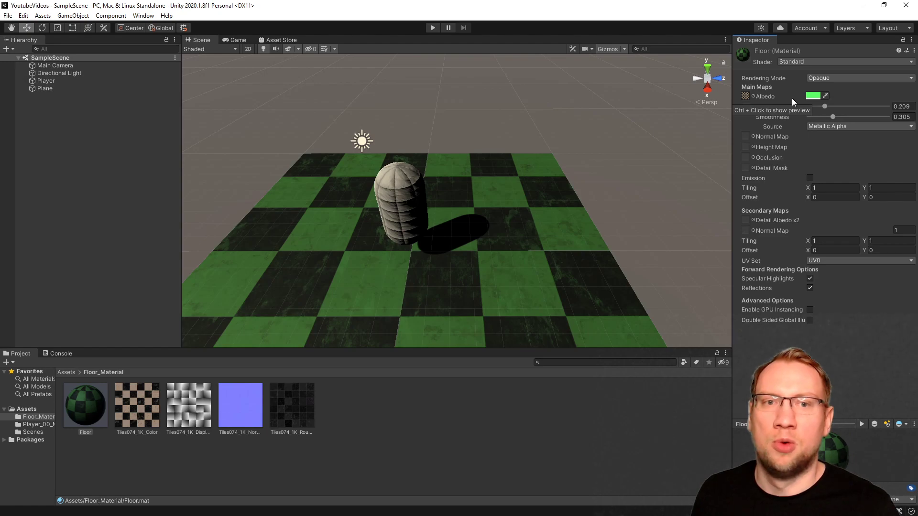
click(812, 95)
drag(845, 154, 826, 146)
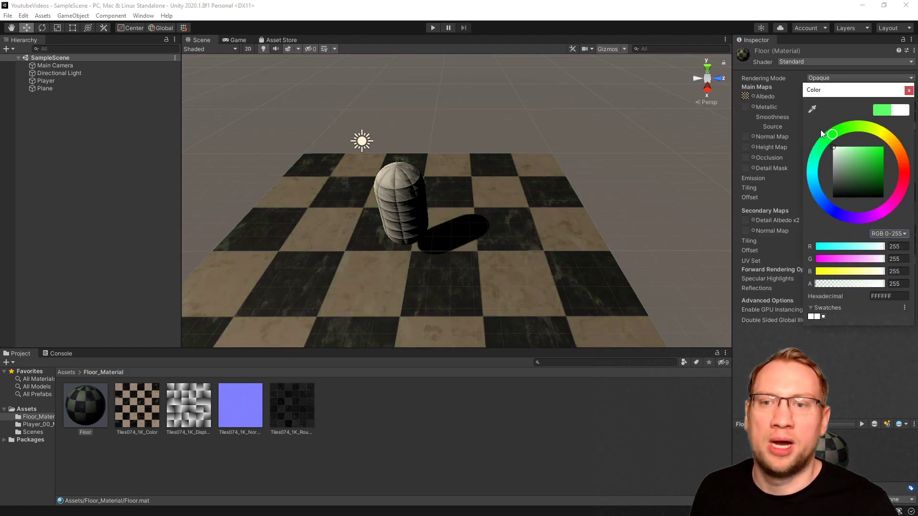
click(774, 144)
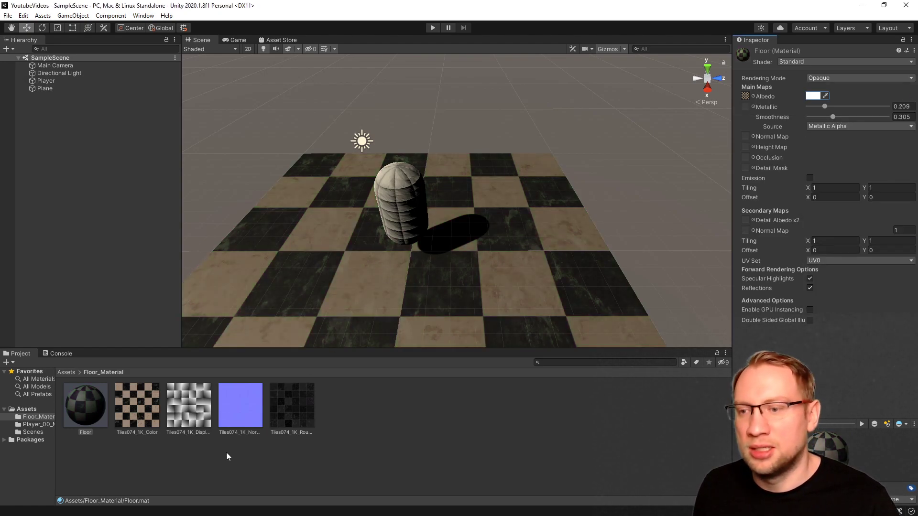
drag(238, 414, 745, 137)
click(884, 157)
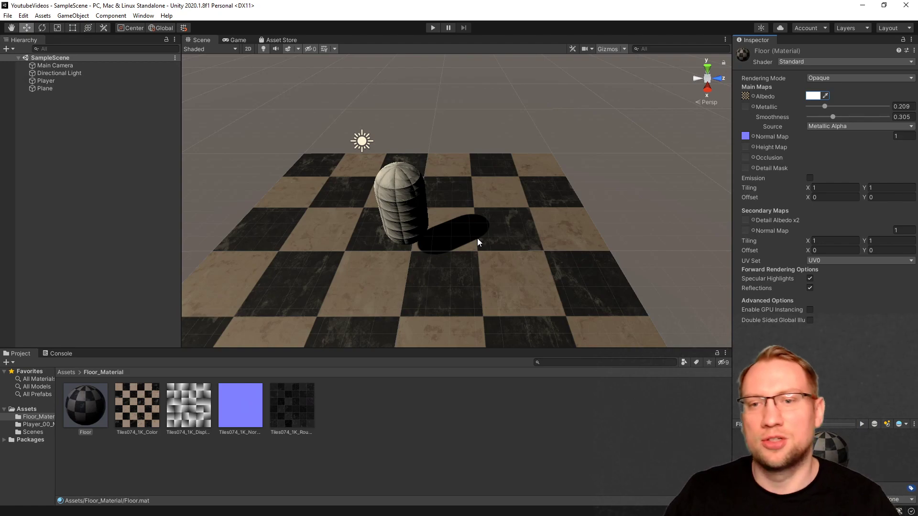
alt+drag(478, 241, 211, 258)
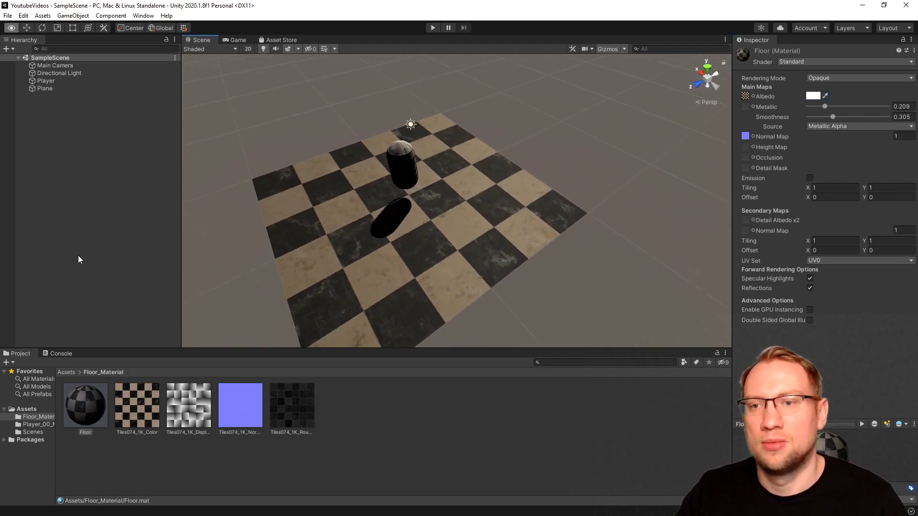
right_drag(72, 259, 257, 207)
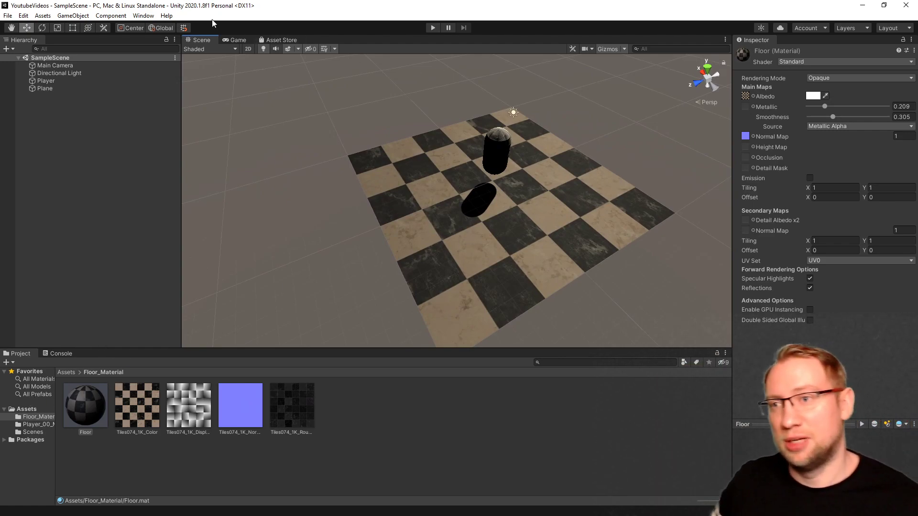
click(53, 82)
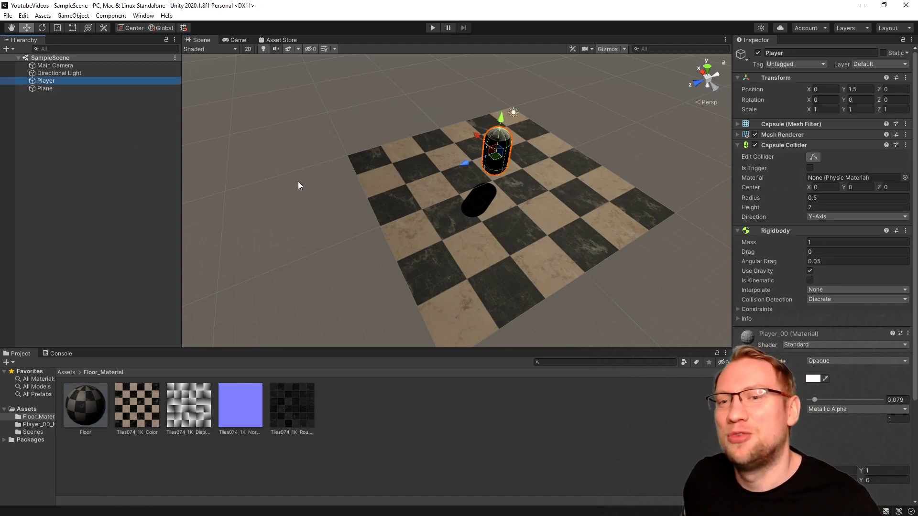
click(127, 221)
click(430, 27)
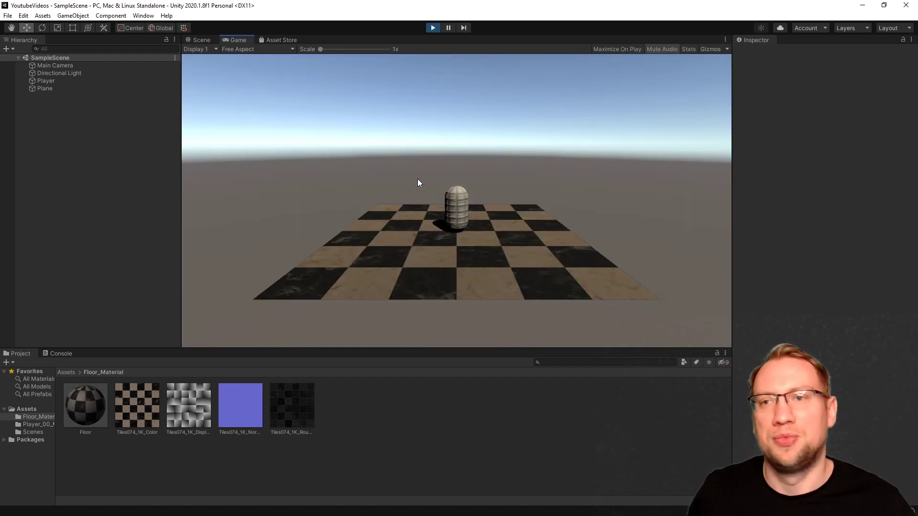
- Stop play mode, select the Plane, collapse the Floor material foldout, and return to Assets
click(433, 27)
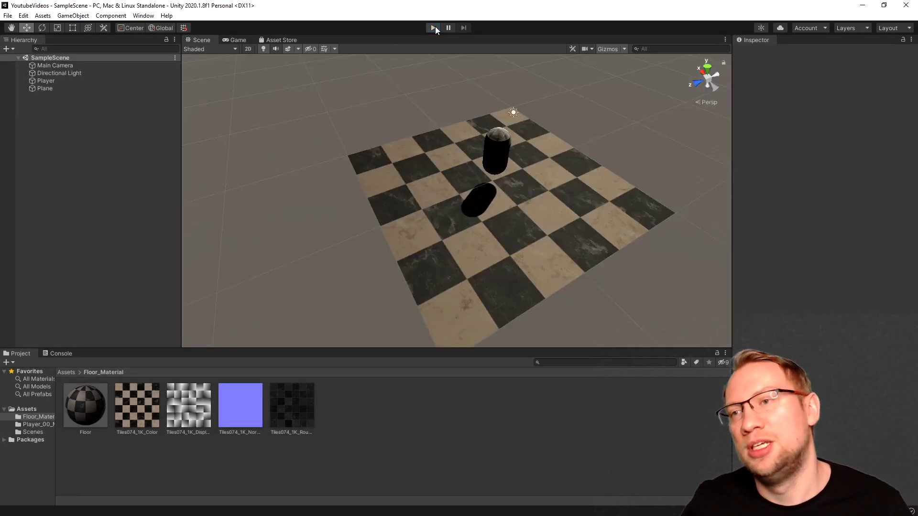
click(60, 87)
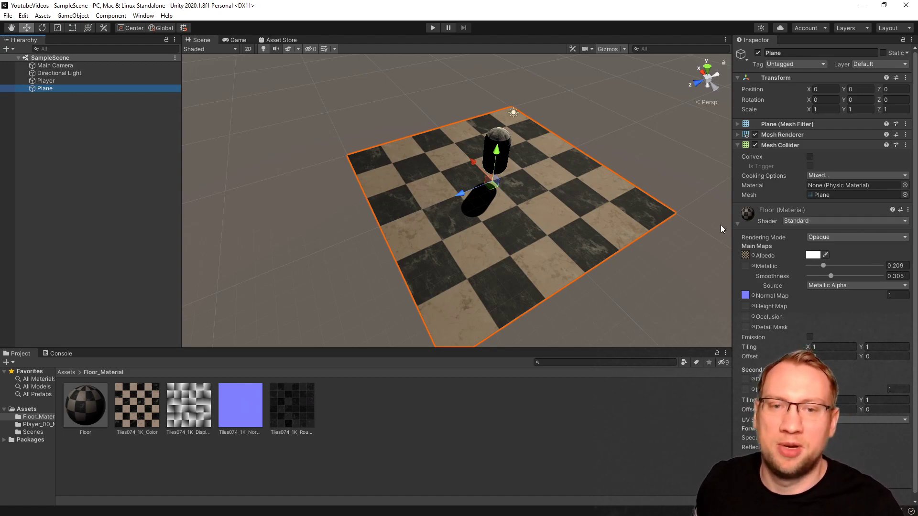
click(737, 224)
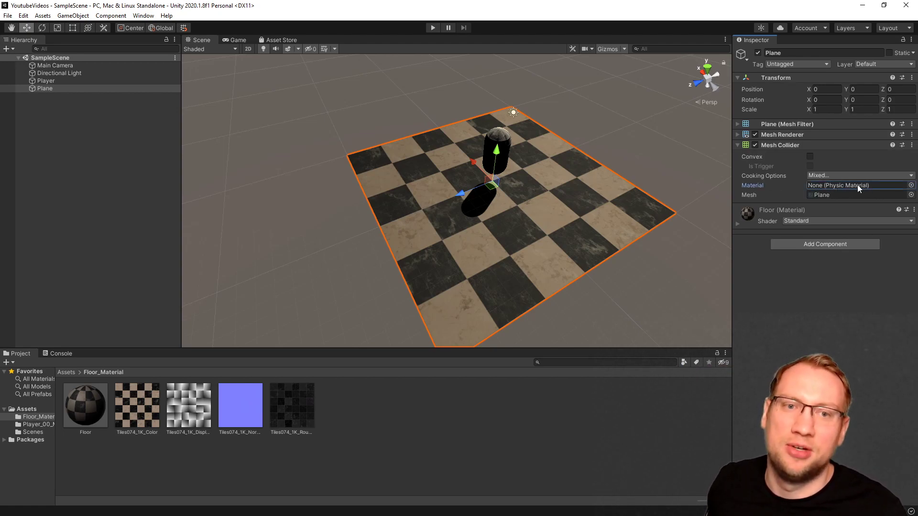
click(72, 372)
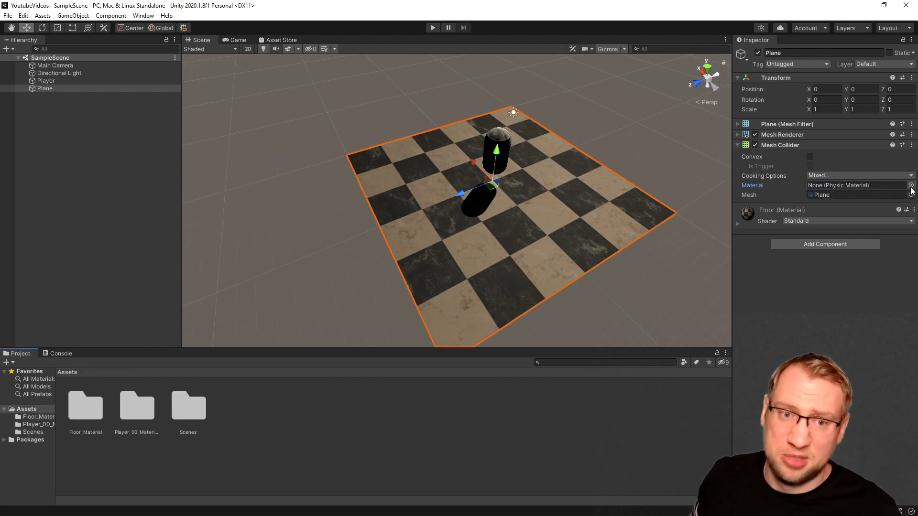
- Create a physic material named Floor and drop it onto the Plane in the Scene view
right_click(280, 420)
mouse_move(334, 173)
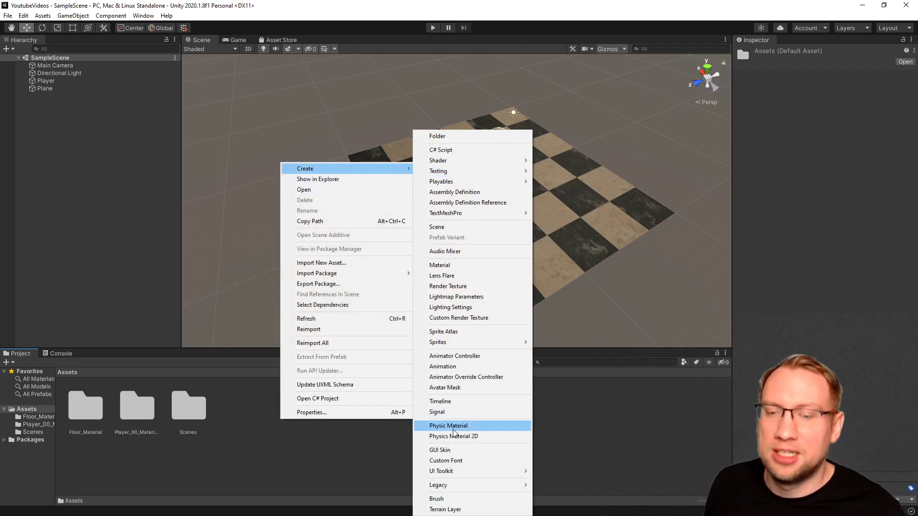
click(453, 430)
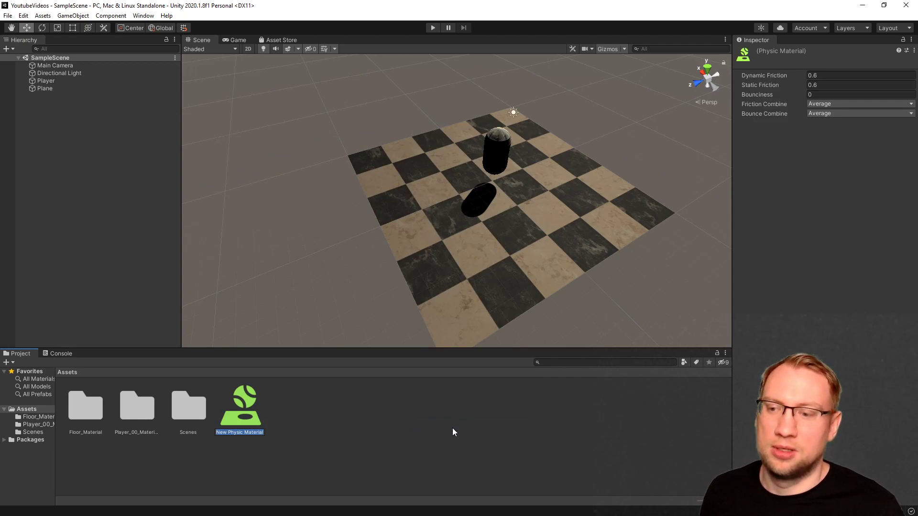
text(Floor)
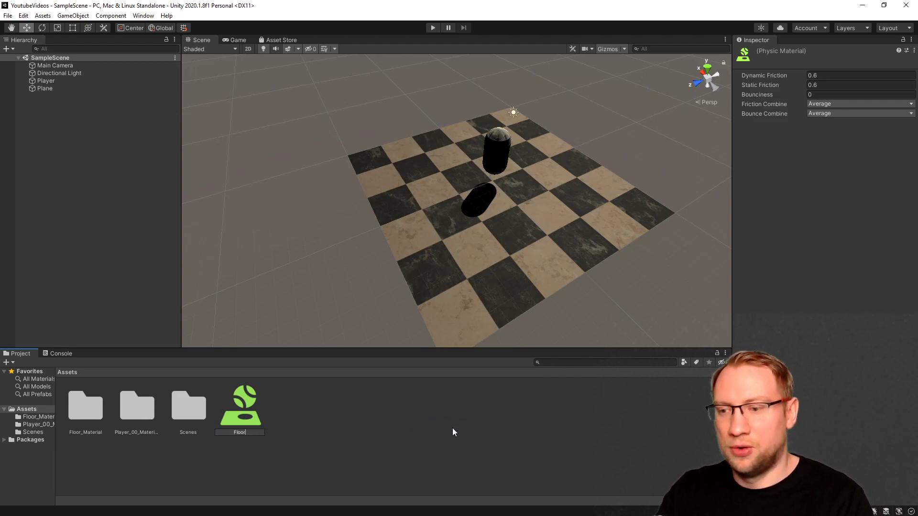
key(Return)
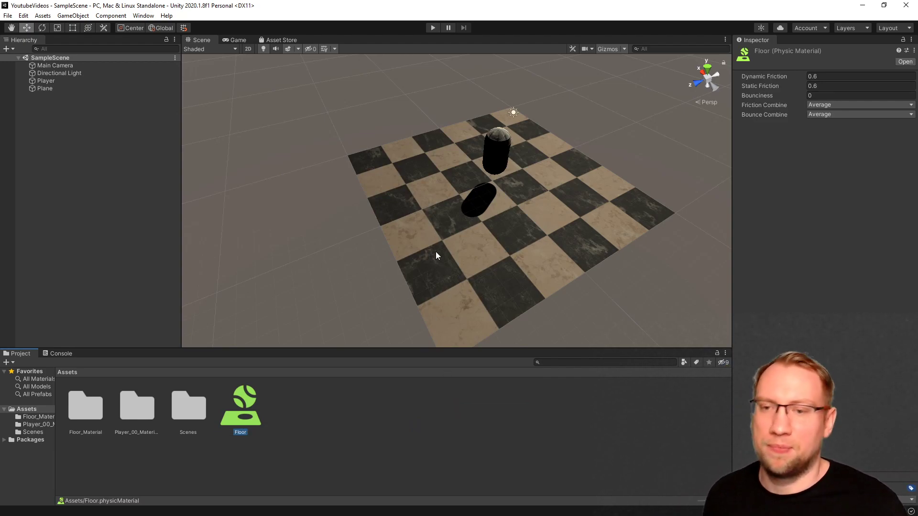
drag(243, 411, 463, 288)
click(462, 288)
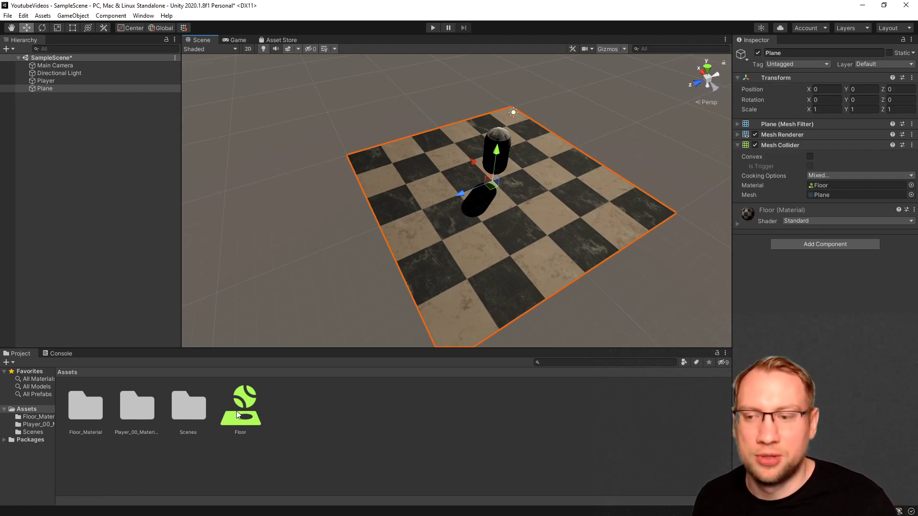
- Put Floor into the Plane's Mesh Collider Material slot and confirm it in the picker
drag(240, 407, 825, 187)
click(910, 185)
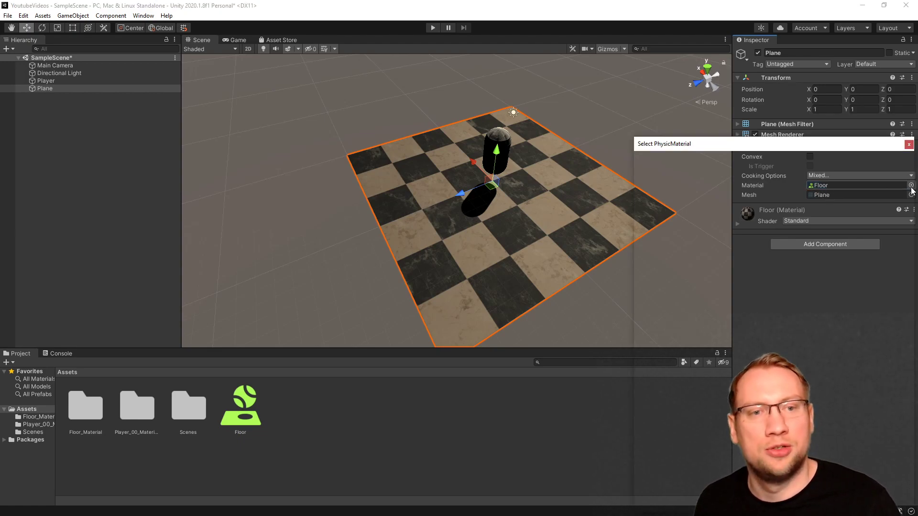
double_click(688, 183)
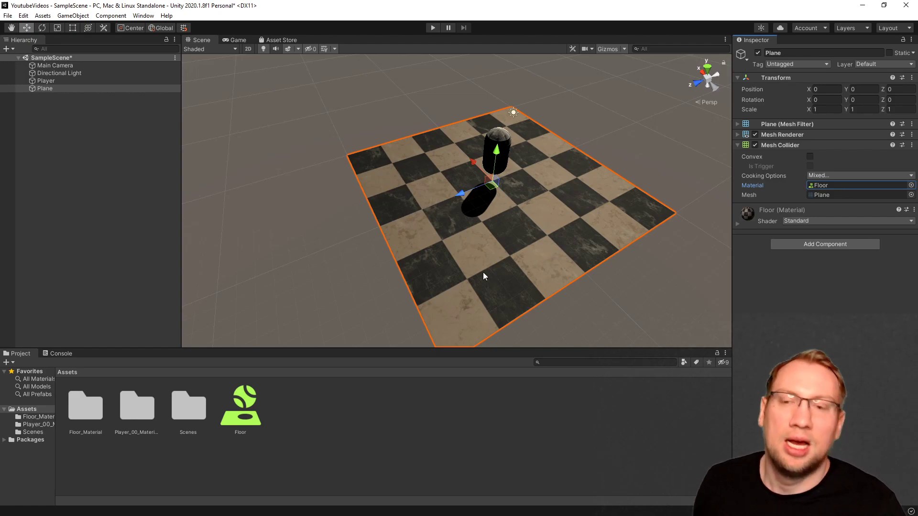
- Show the Floor physic material's settings and step through its Dynamic and Static Friction fields
click(253, 413)
click(827, 76)
key(Tab)
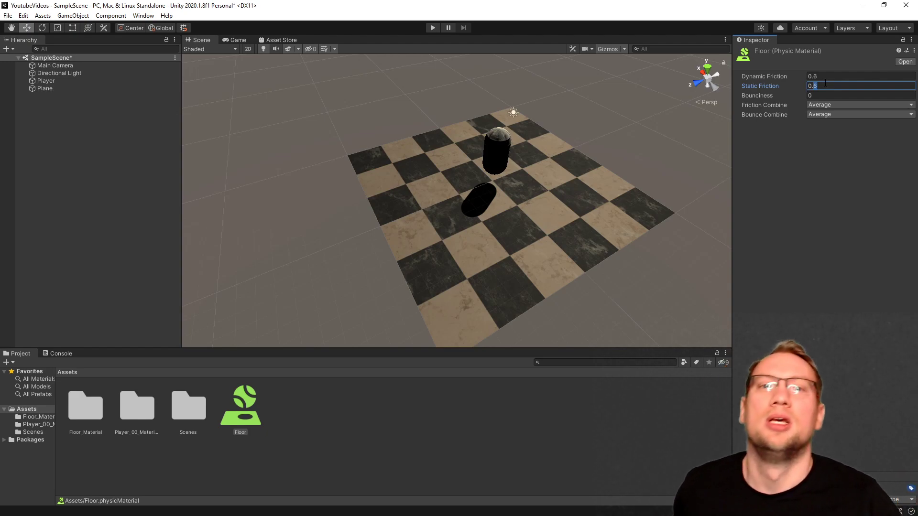
- Choose Maximum for both Friction Combine and Bounce Combine on the Floor physic material
click(839, 106)
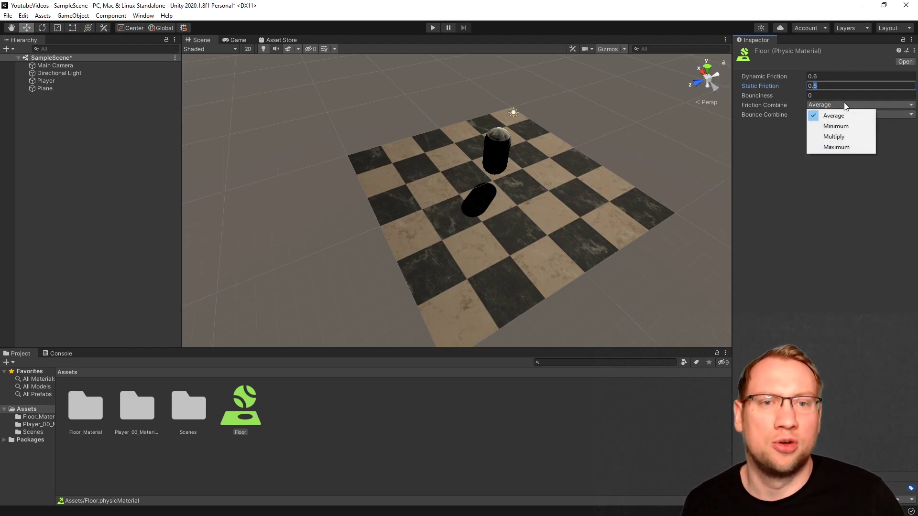
click(760, 162)
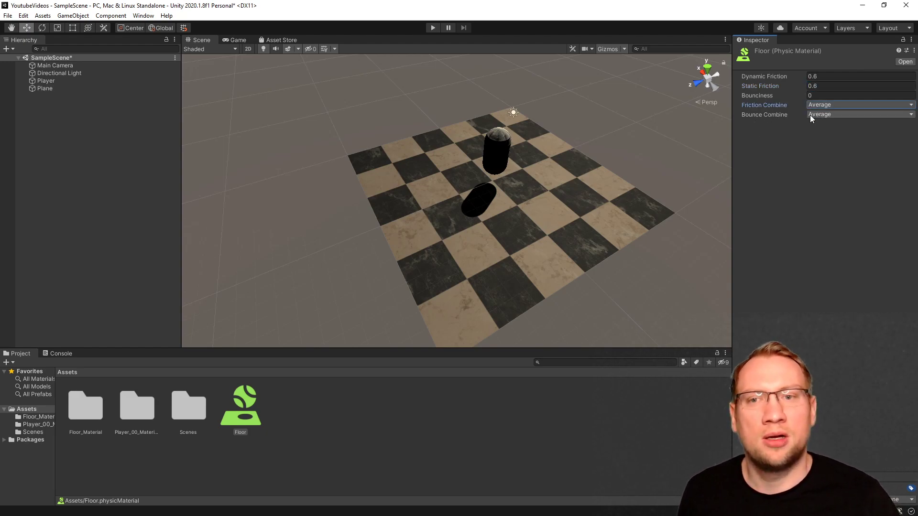
alt+drag(570, 176, 268, 170)
click(379, 133)
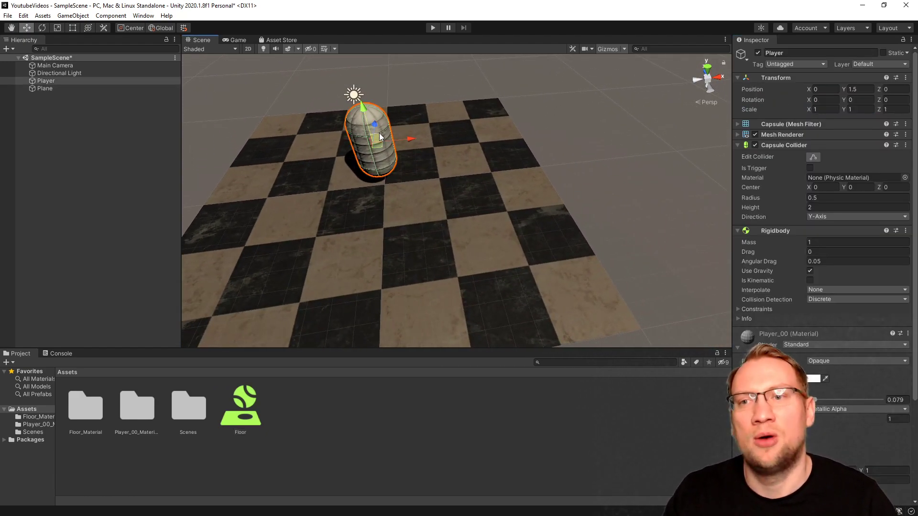
click(253, 395)
click(819, 105)
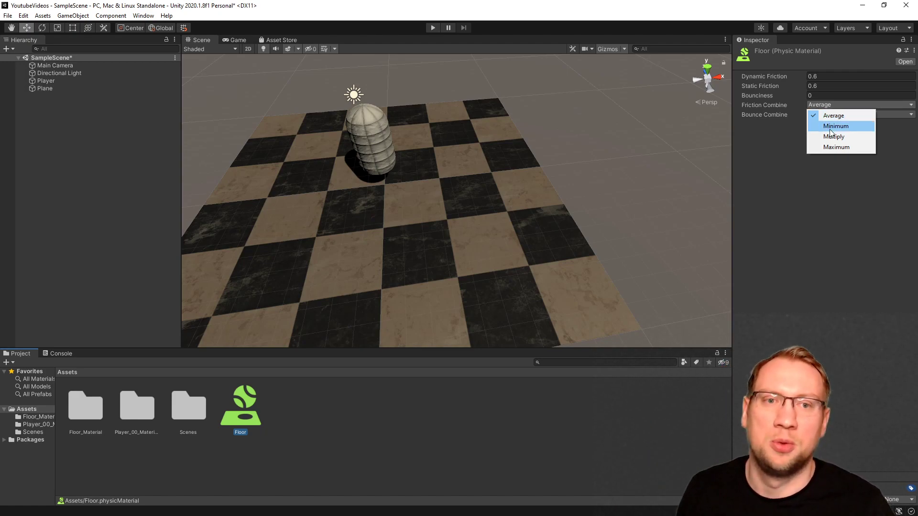
click(832, 147)
click(833, 114)
click(833, 156)
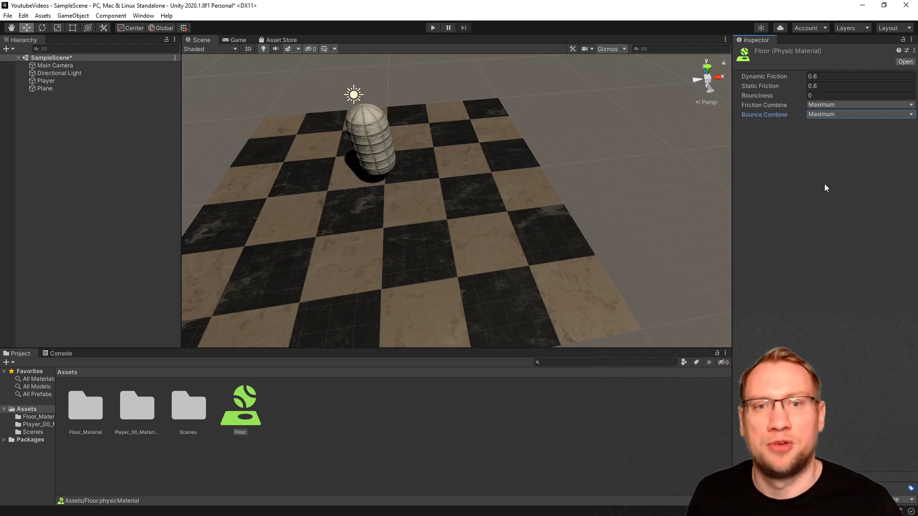
- Test-run the scene, set Floor's Bounciness to 0.5, and play the scene again
click(434, 29)
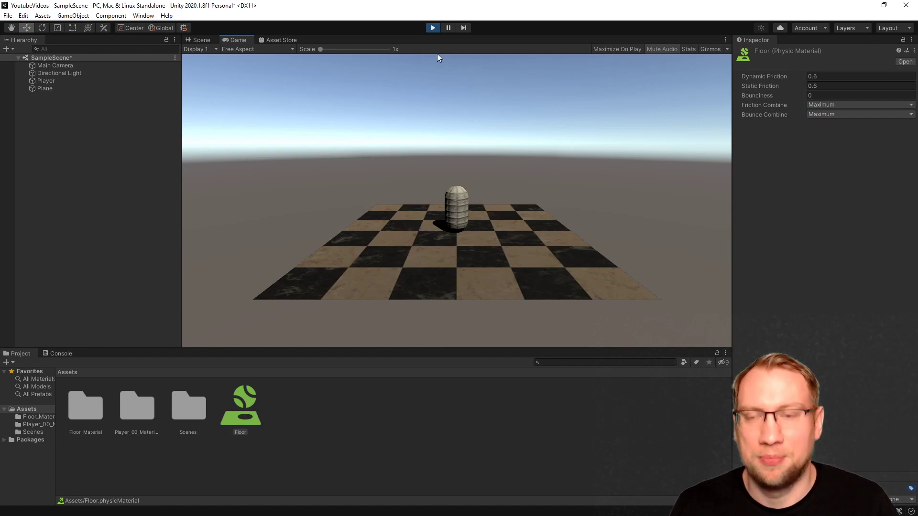
click(432, 28)
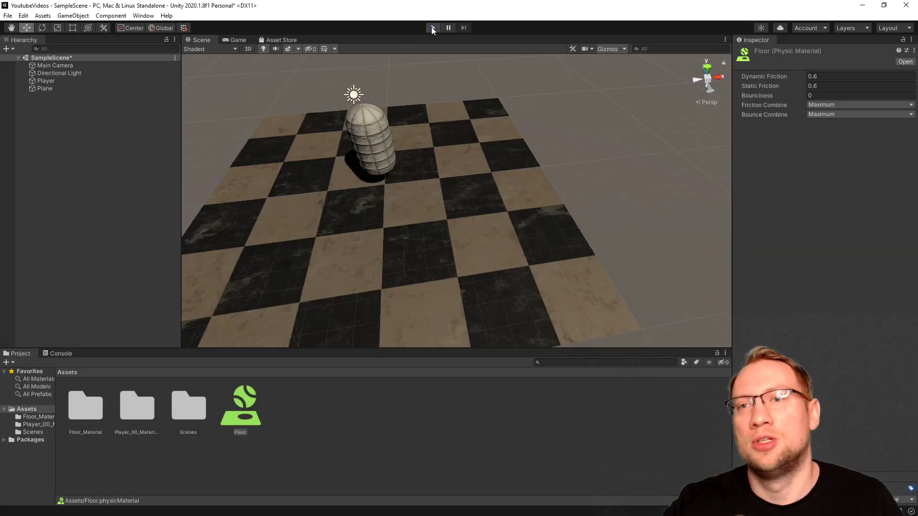
click(763, 95)
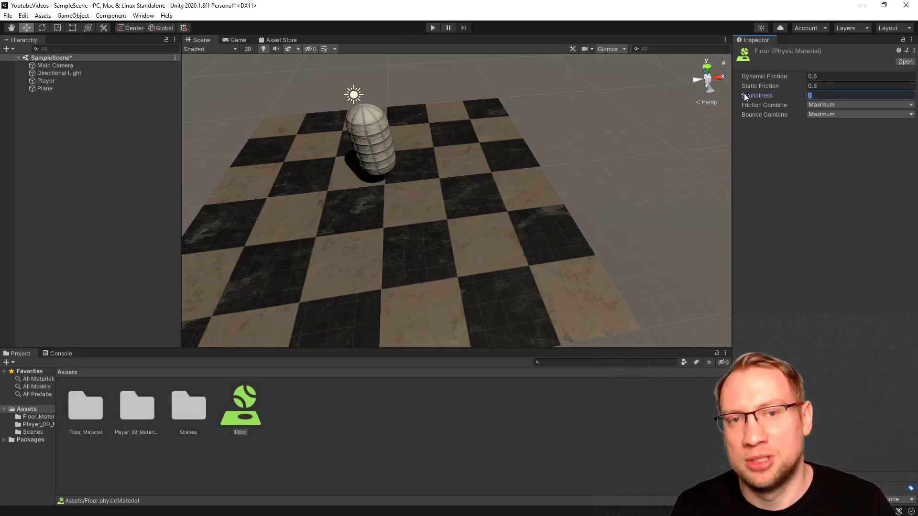
text(0.5)
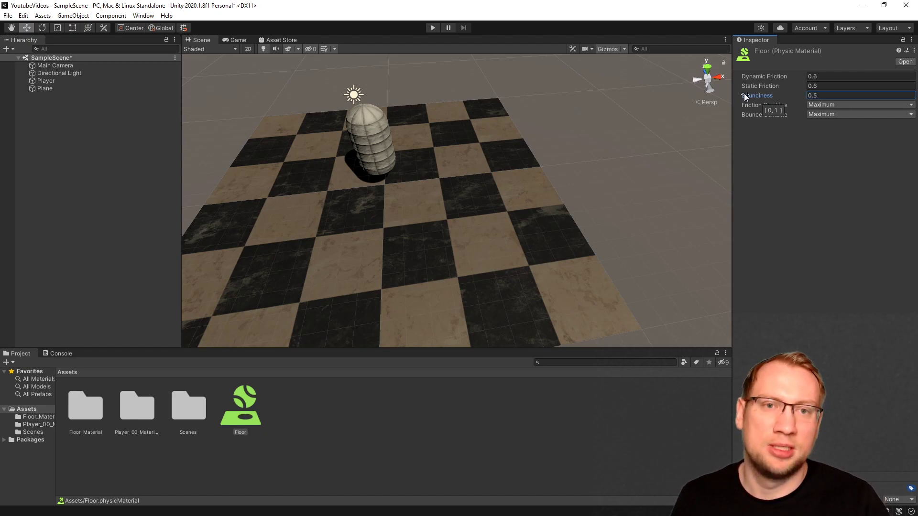
click(437, 27)
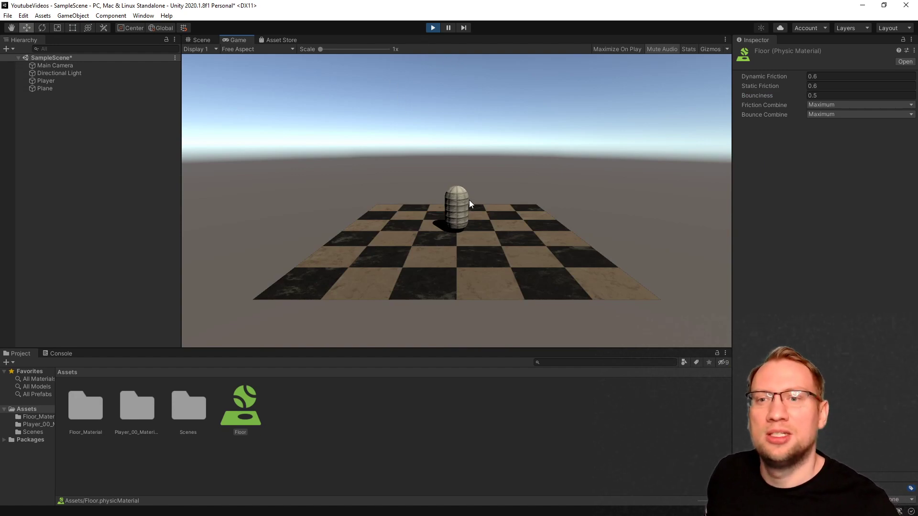
- While playing, scrub the Player capsule's Position Y upward to drop it onto the floor
click(56, 81)
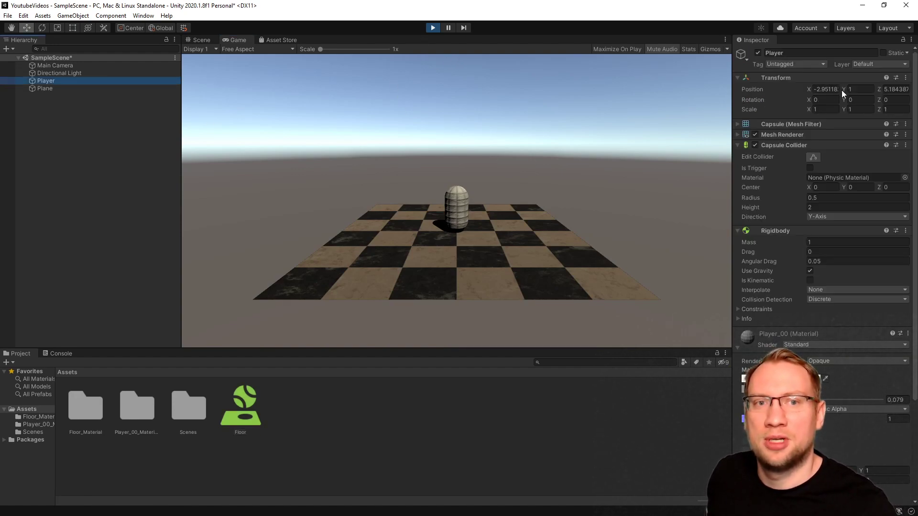
click(863, 90)
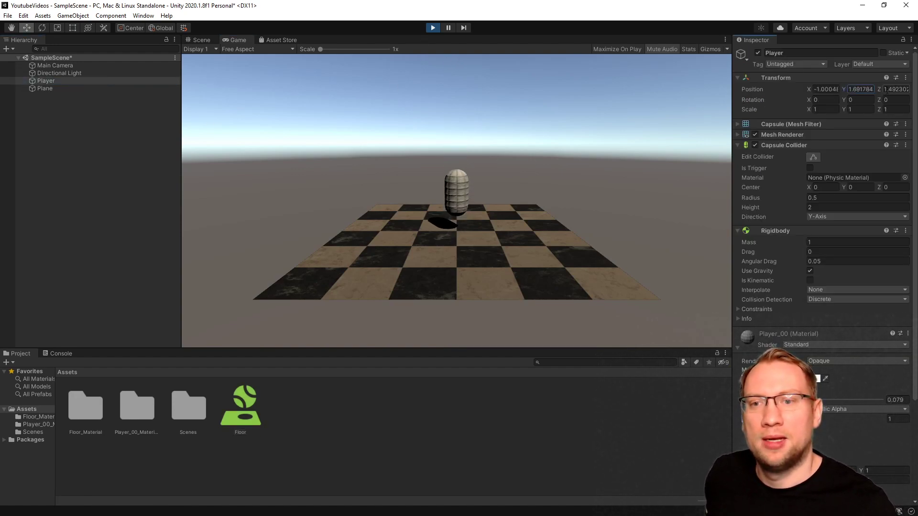
drag(844, 91, 882, 89)
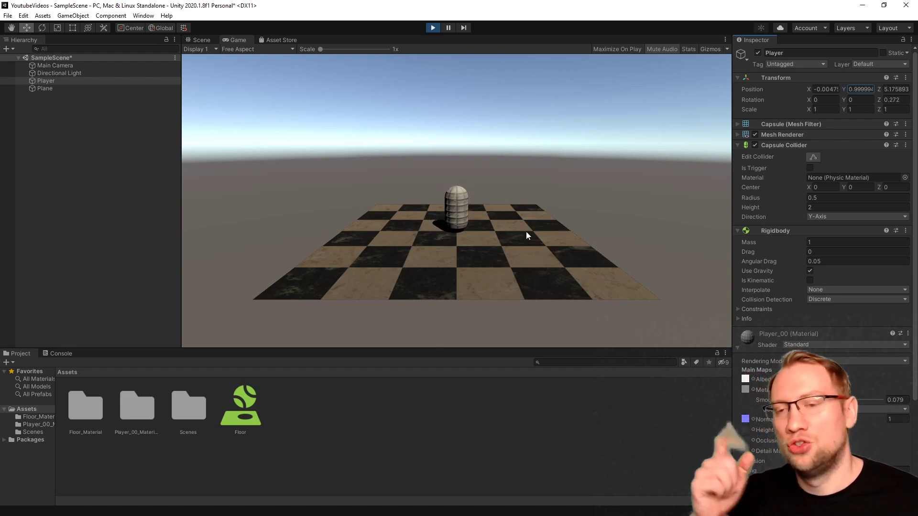
- Raise Floor's Bounciness to 1, lift the capsule higher to test, then stop playing
click(238, 416)
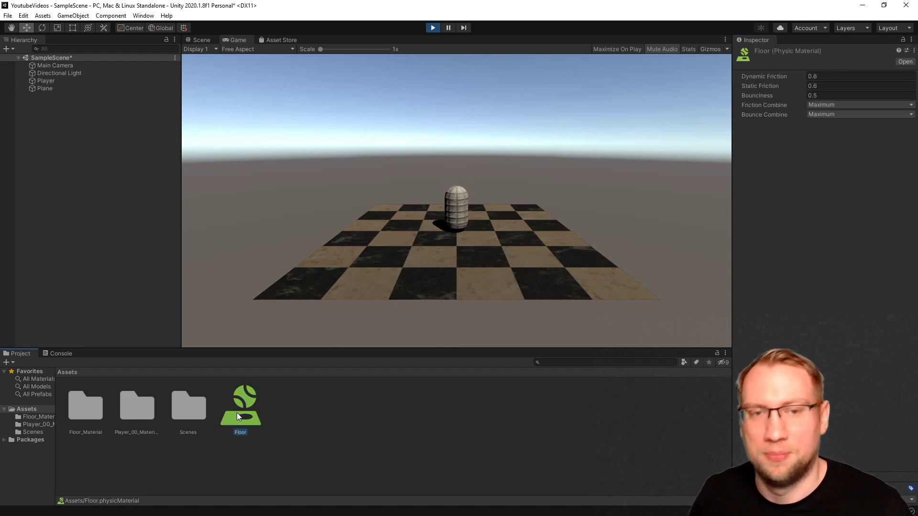
click(756, 95)
text(1)
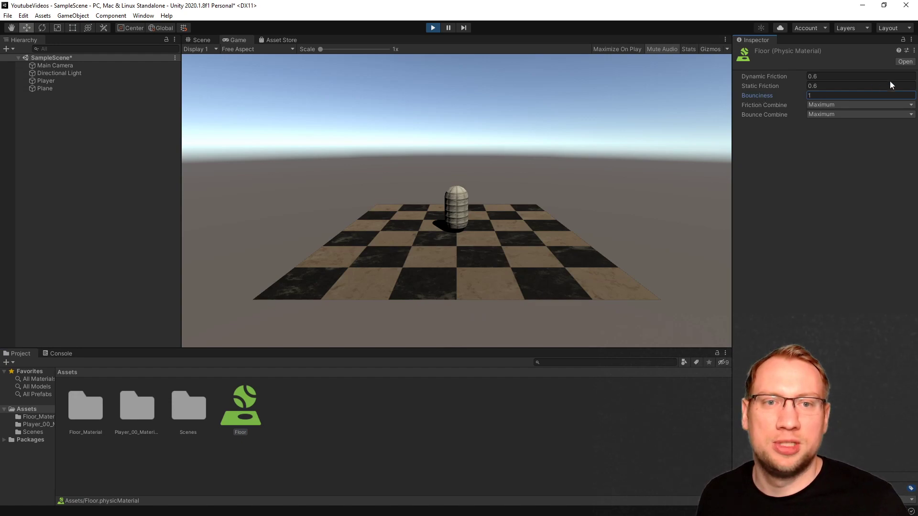
click(52, 81)
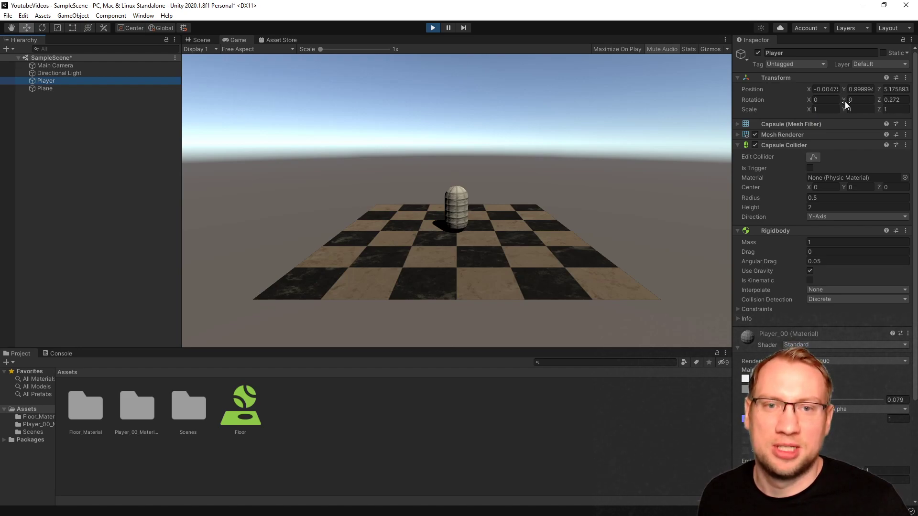
drag(845, 88, 905, 88)
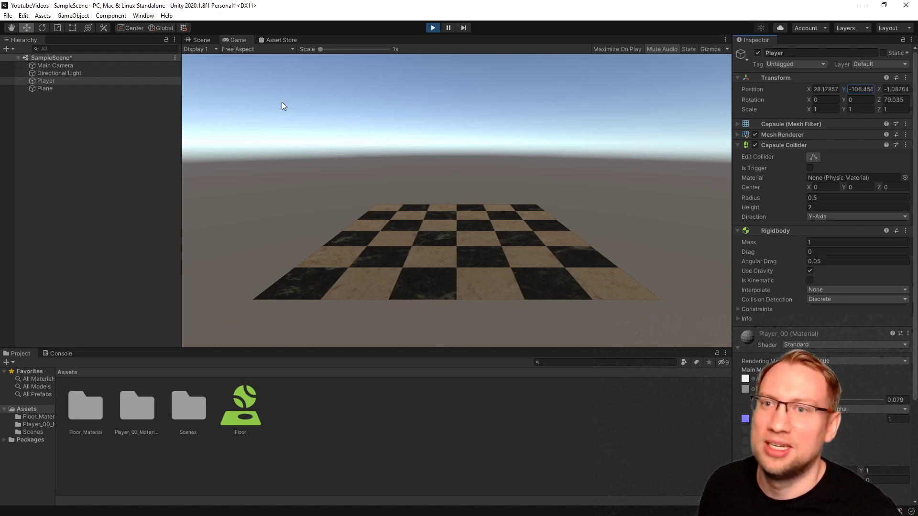
click(431, 29)
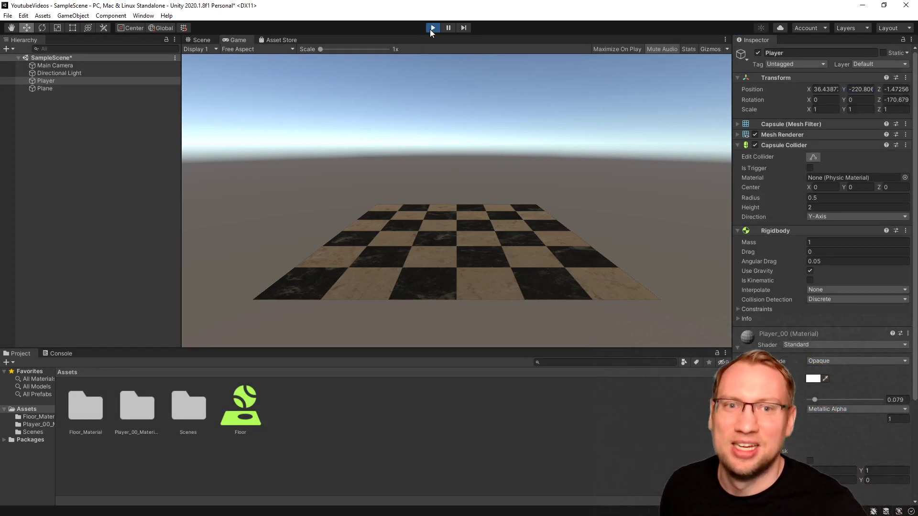
- Select the Floor physic material and enter 0.5 as its Bounciness
click(45, 88)
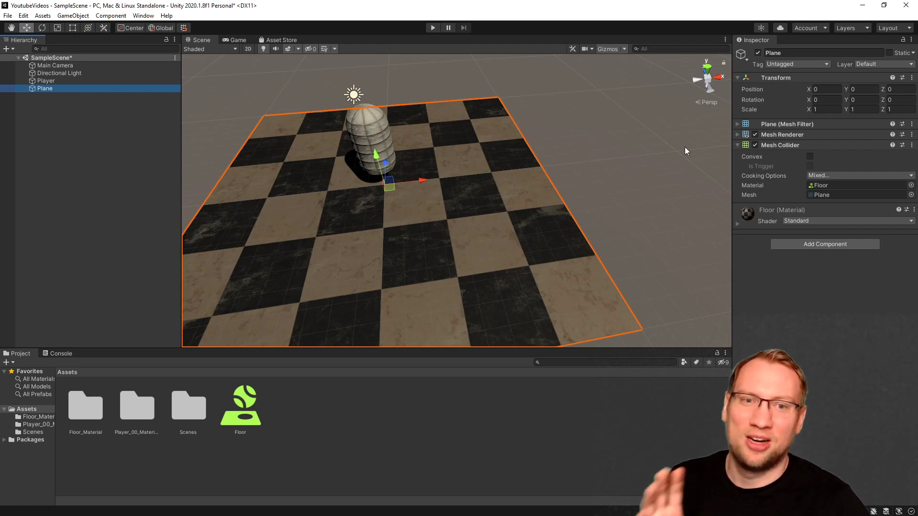
click(247, 417)
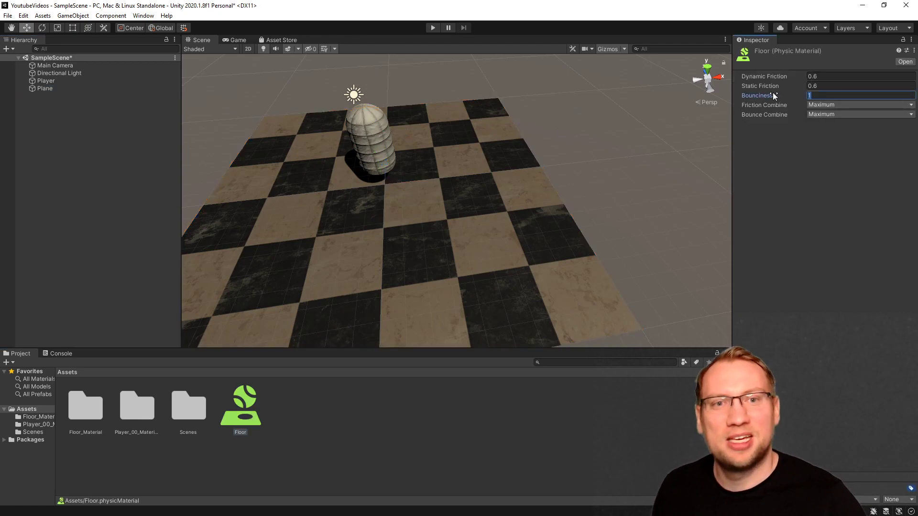
text(0,5)
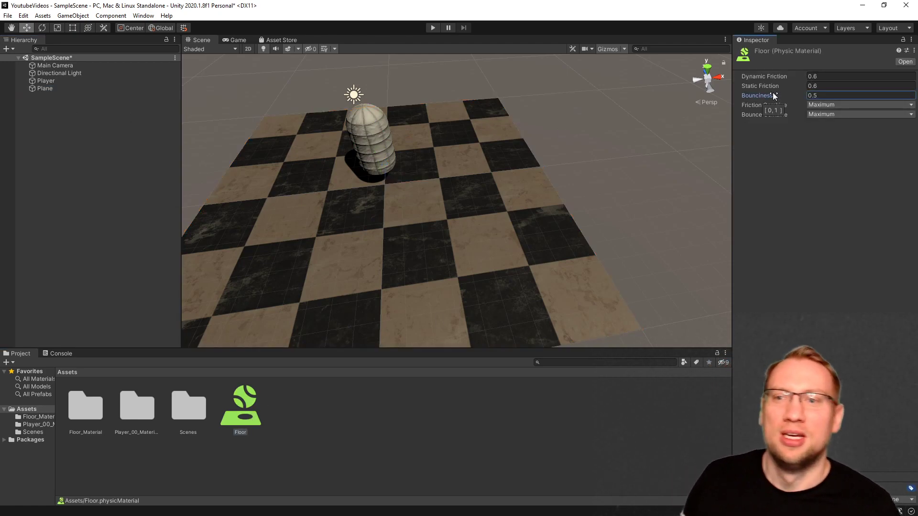